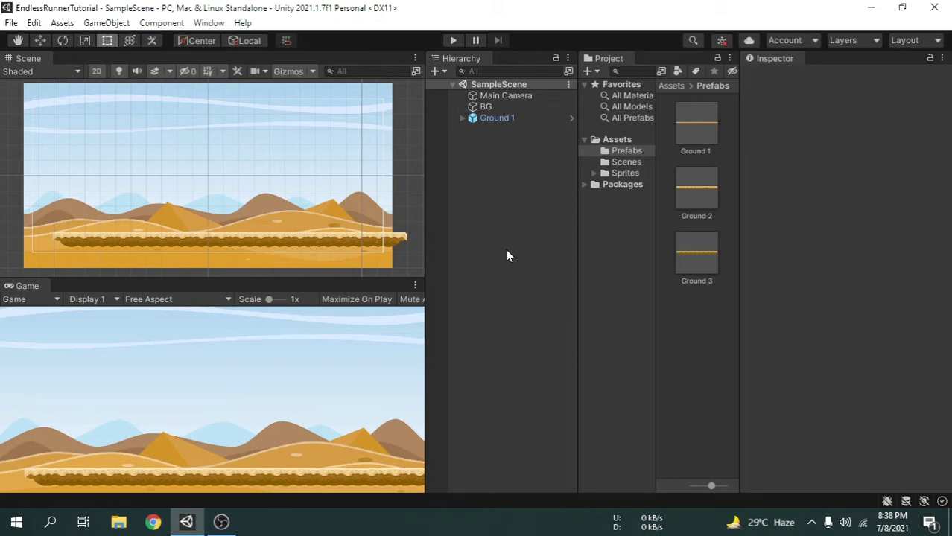
Create a new folder called Anim in the top-level Assets folder.
left_click(616, 141)
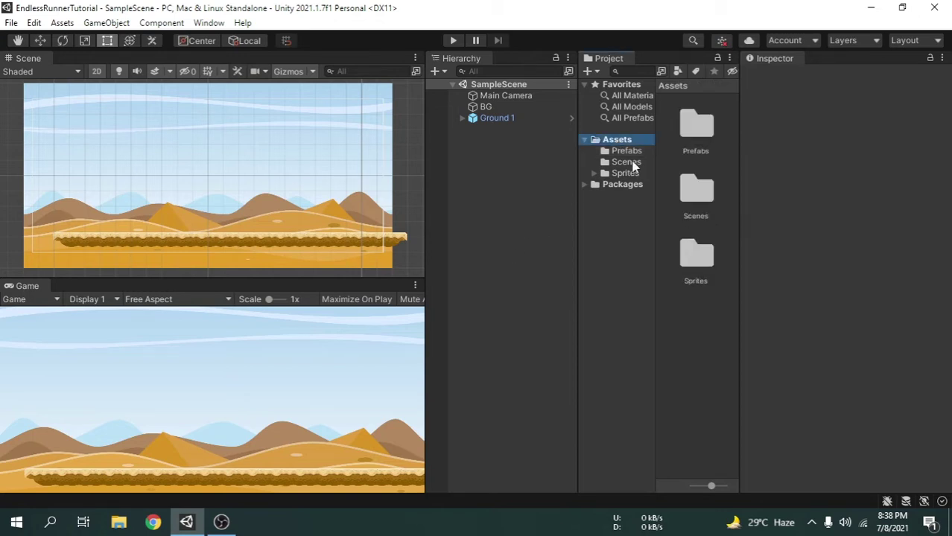
right_click(702, 335)
mouse_move(761, 170)
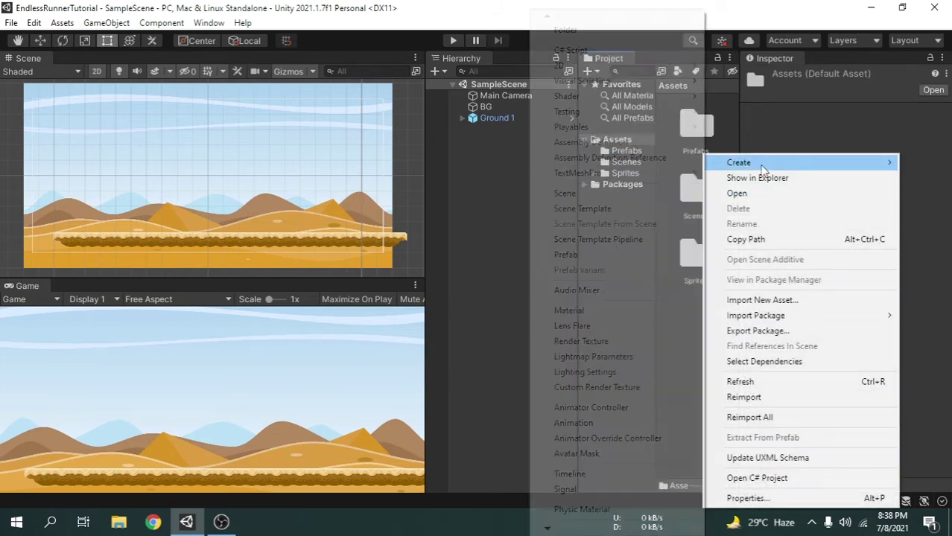
left_click(586, 32)
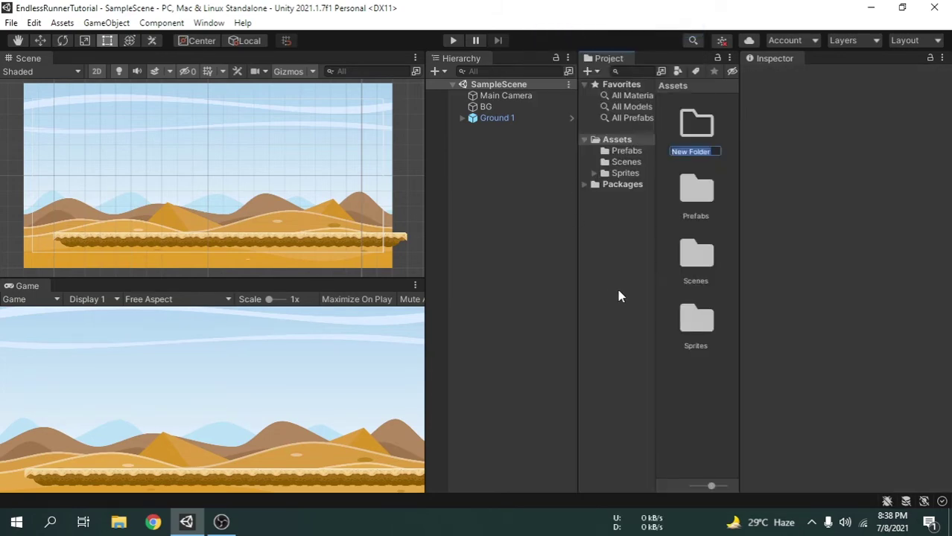
type("Anim")
key("Return")
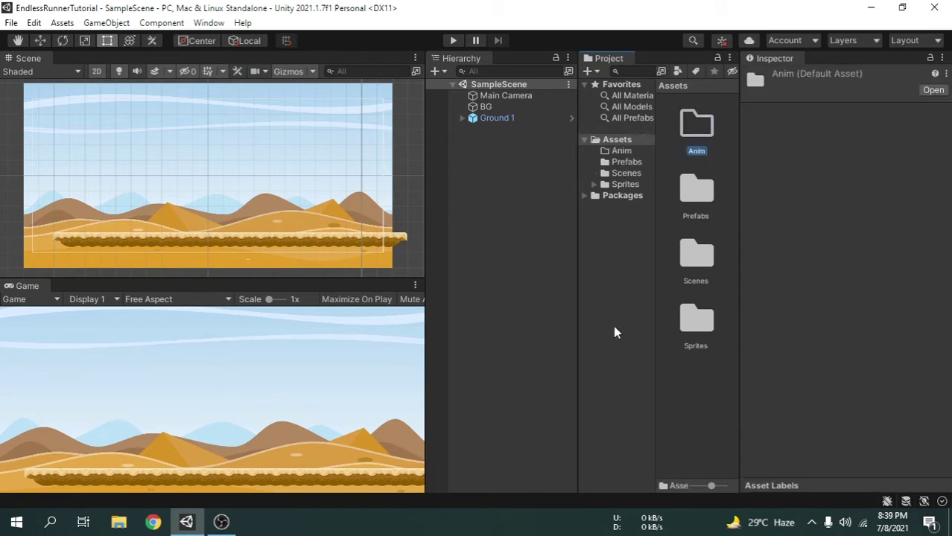
In Assets/Sprites/Player, select the frames Run (1) through Run (15) together.
left_click(626, 185)
double_click(695, 132)
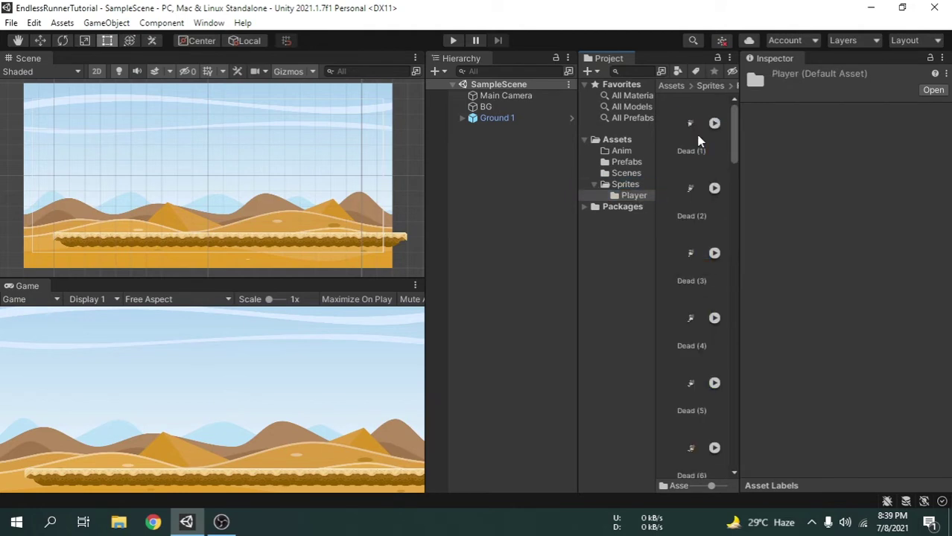
scroll(727, 273, "down", 5)
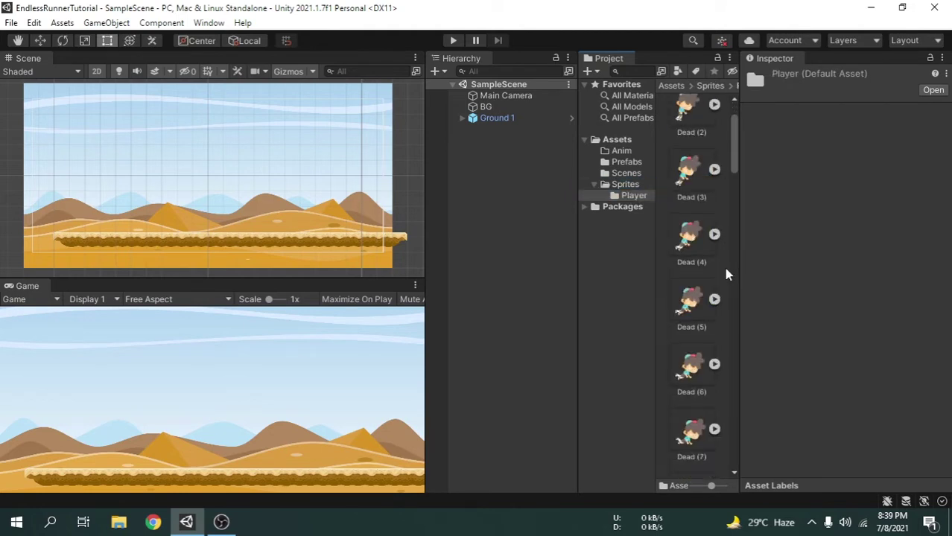
scroll(726, 285, "down", 7)
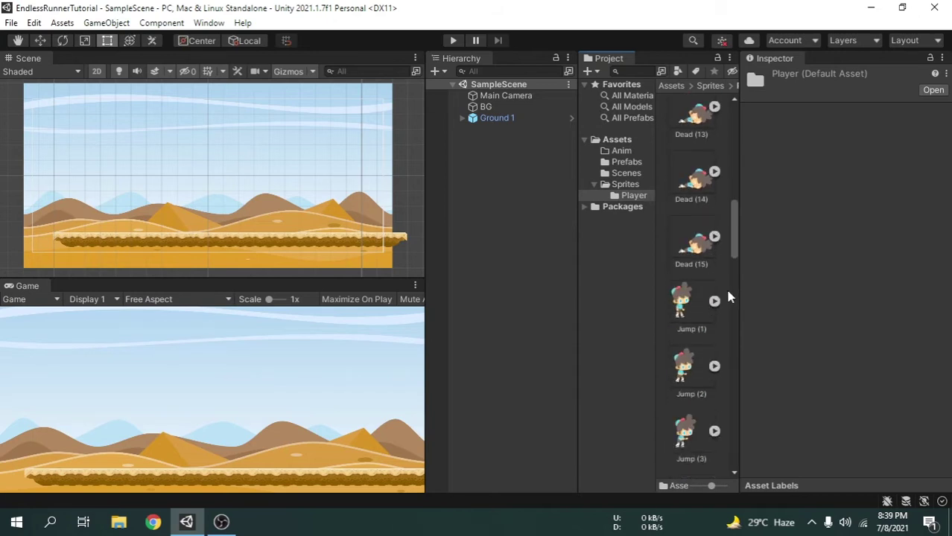
scroll(728, 297, "down", 5)
scroll(728, 296, "down", 6)
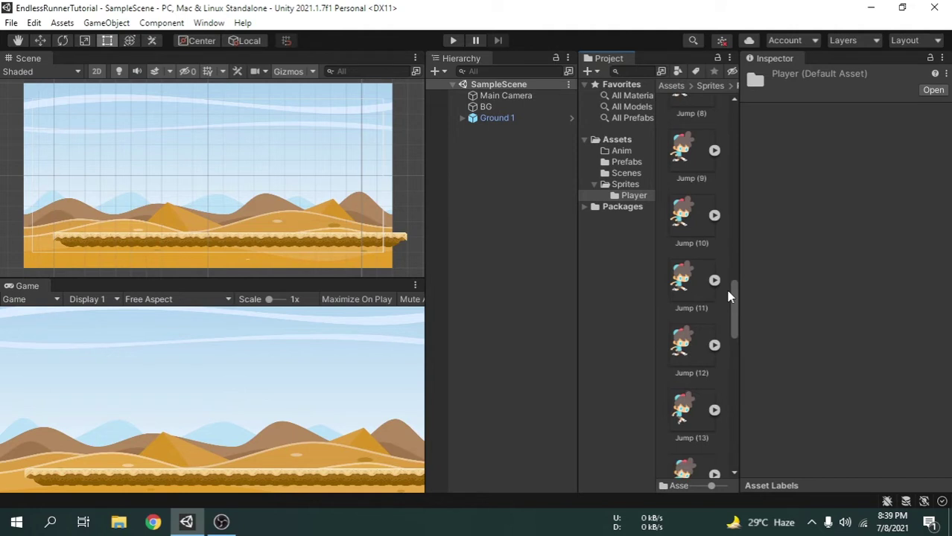
scroll(728, 296, "down", 5)
scroll(726, 291, "down", 1)
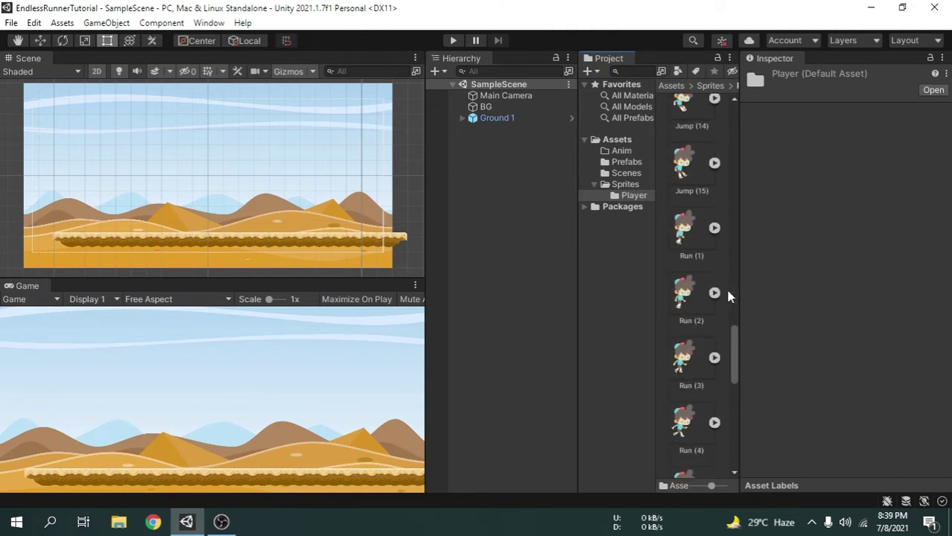
left_click(703, 257)
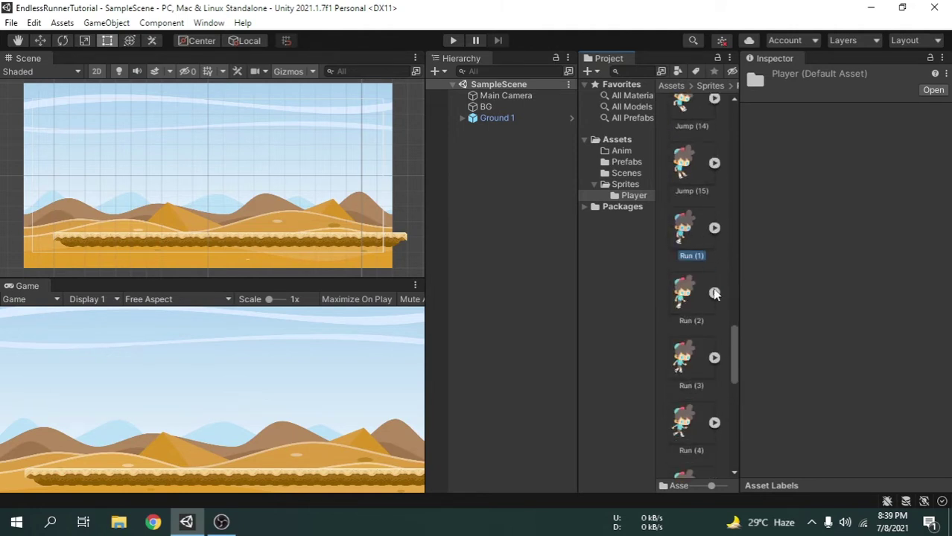
scroll(702, 301, "down", 5)
scroll(702, 309, "down", 6)
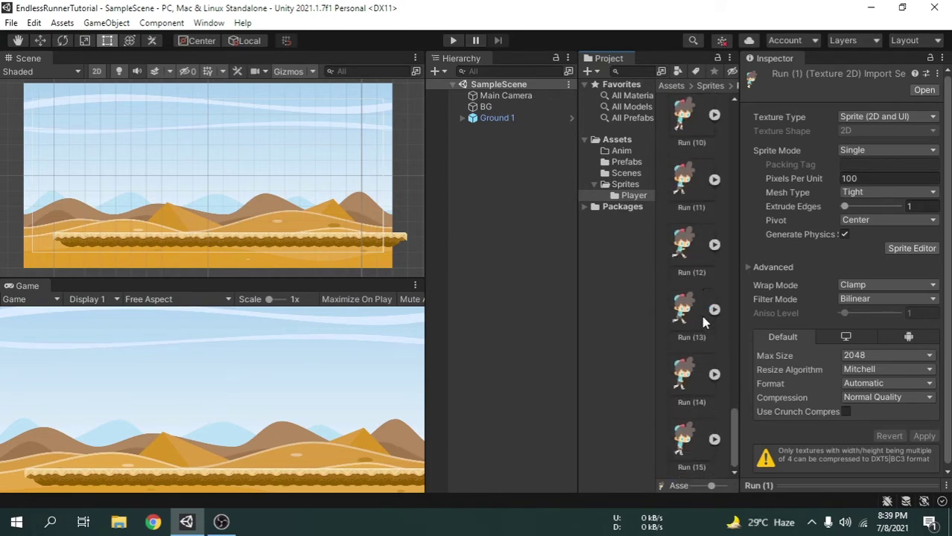
left_click(701, 444, "shift")
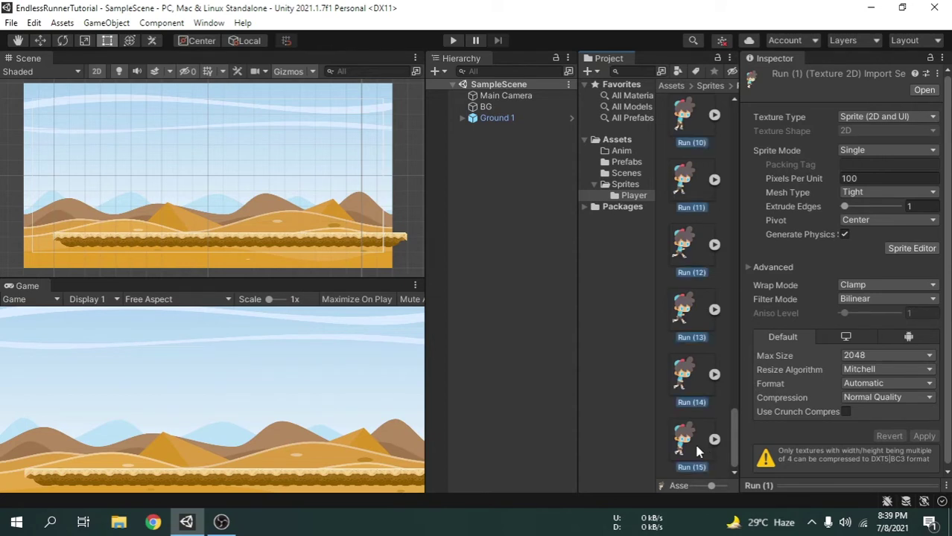
Drop the Run frames into the Hierarchy and save the animation as Player Run in Assets/Anim.
left_click_drag(698, 400, 508, 223)
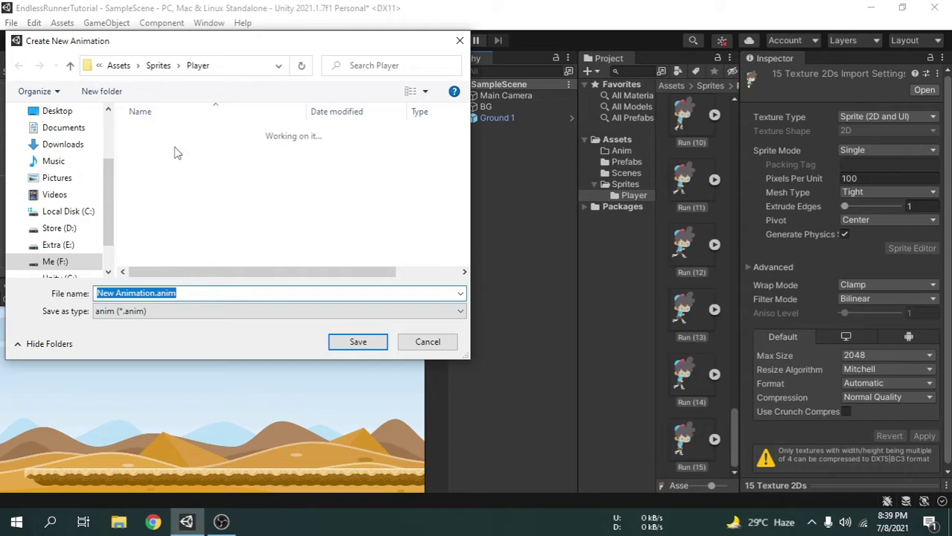
left_click(158, 65)
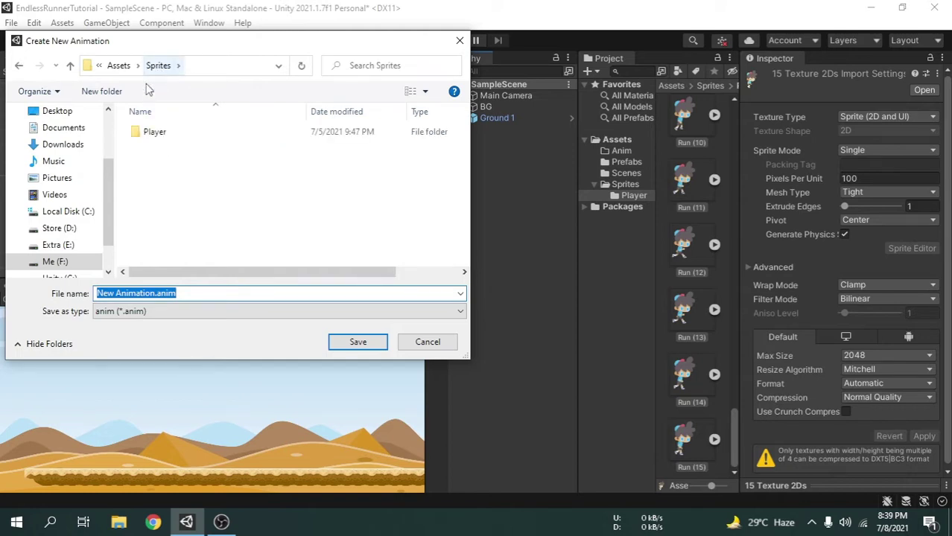
left_click(120, 65)
left_click(176, 132)
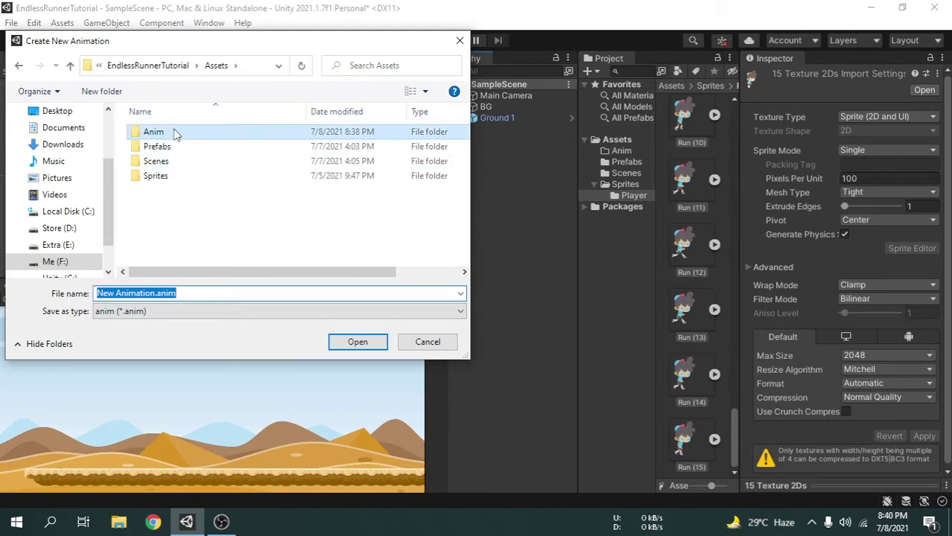
double_click(176, 133)
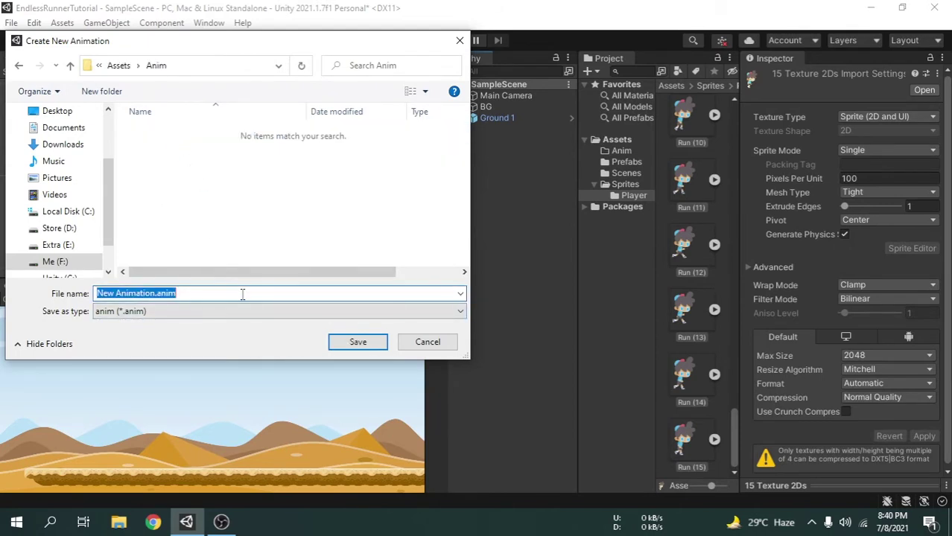
type("Player ")
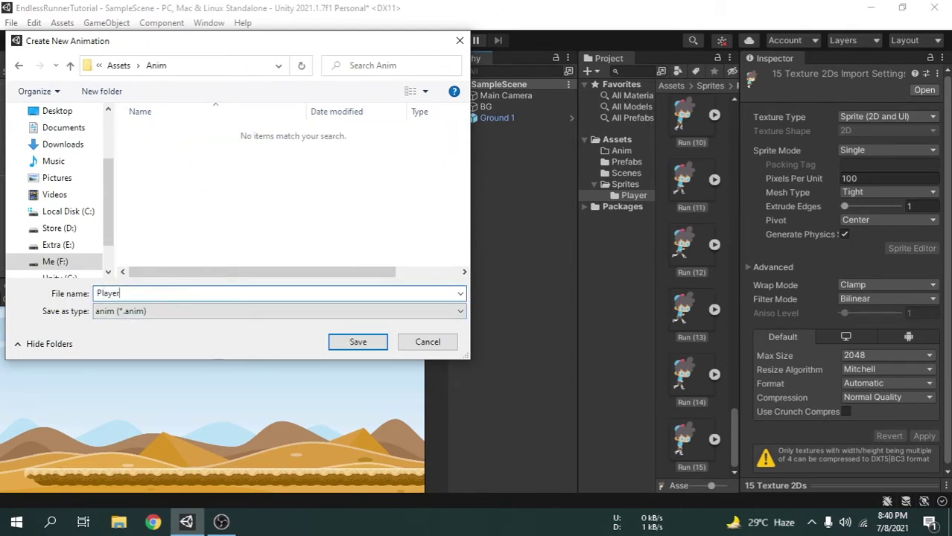
type("Run")
left_click(358, 342)
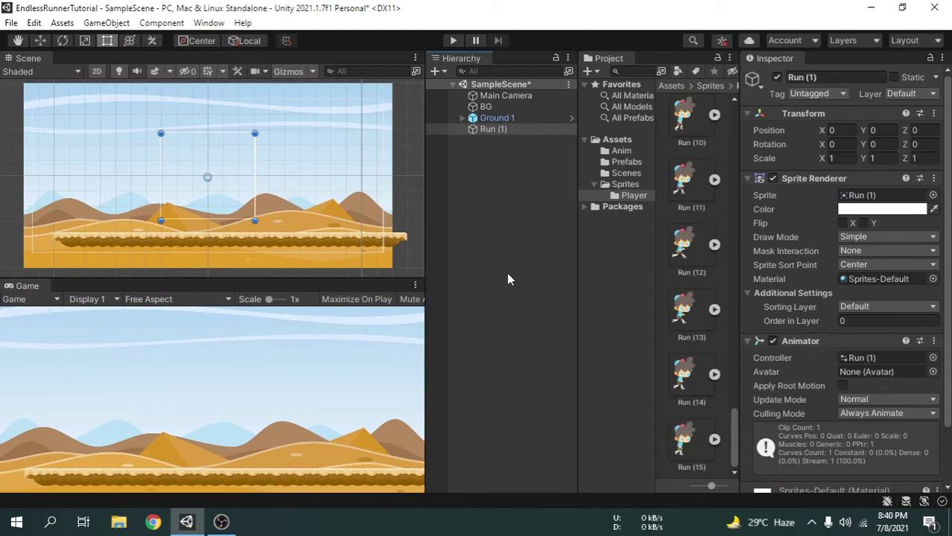
Rename the Run (1) object to Player.
left_click(508, 129)
left_click(491, 128)
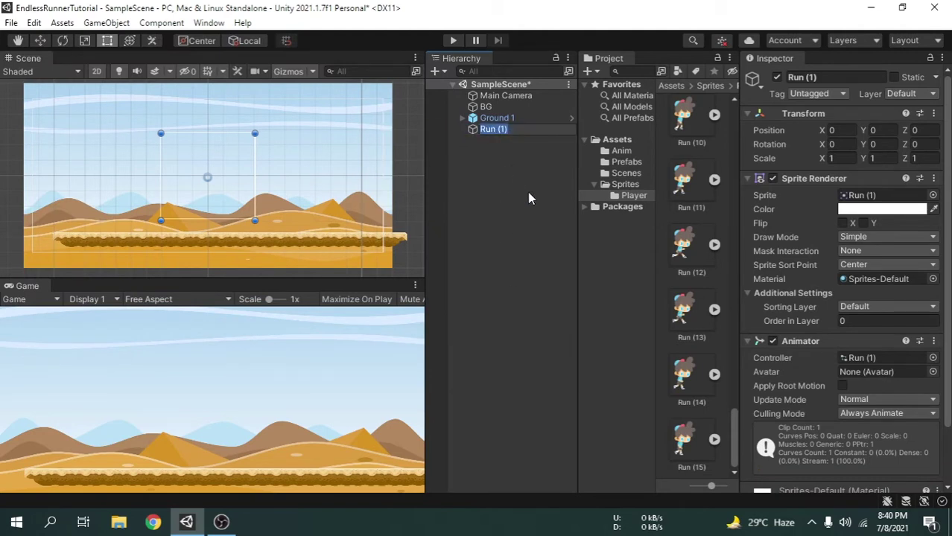
type("Player")
key("Return")
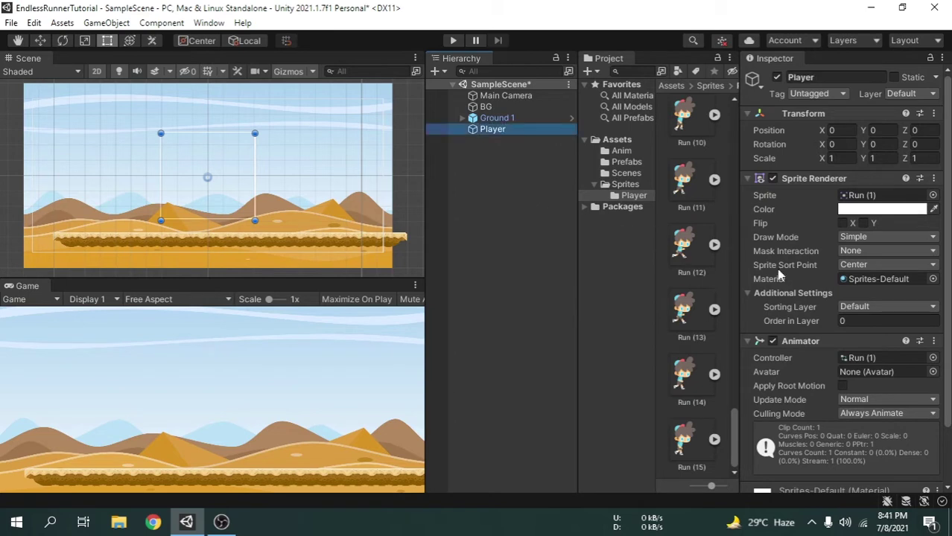
Put the Player's Sprite Renderer on the Midground sorting layer.
left_click(885, 307)
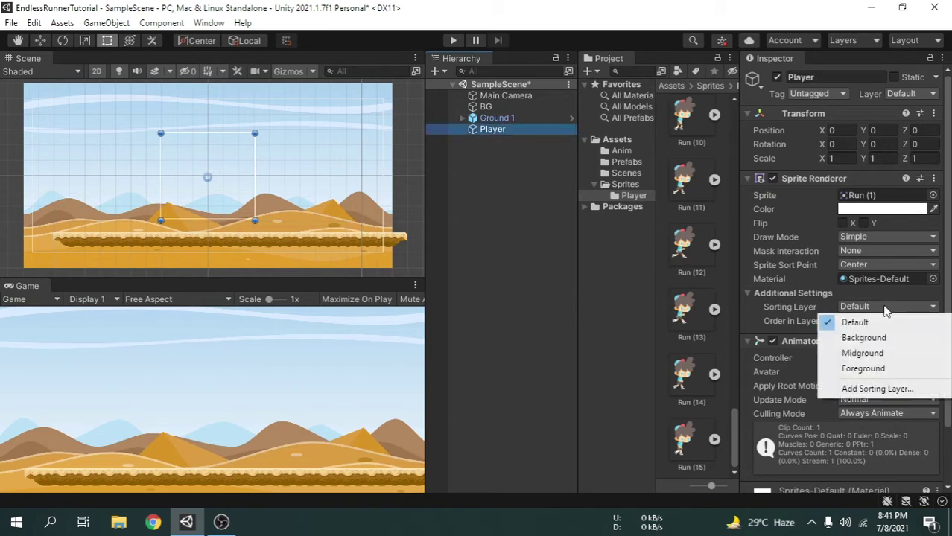
left_click(886, 351)
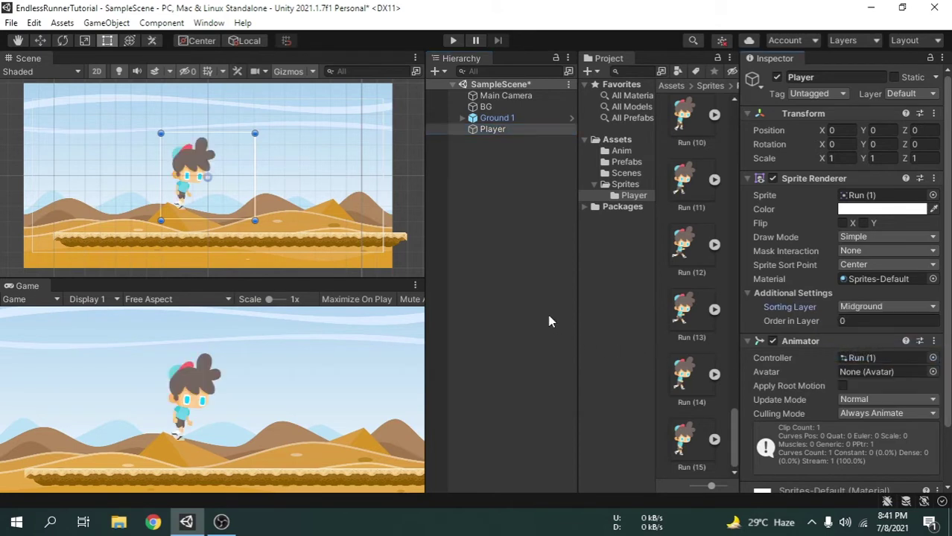
left_click(500, 130)
scroll(289, 227, "down", 2)
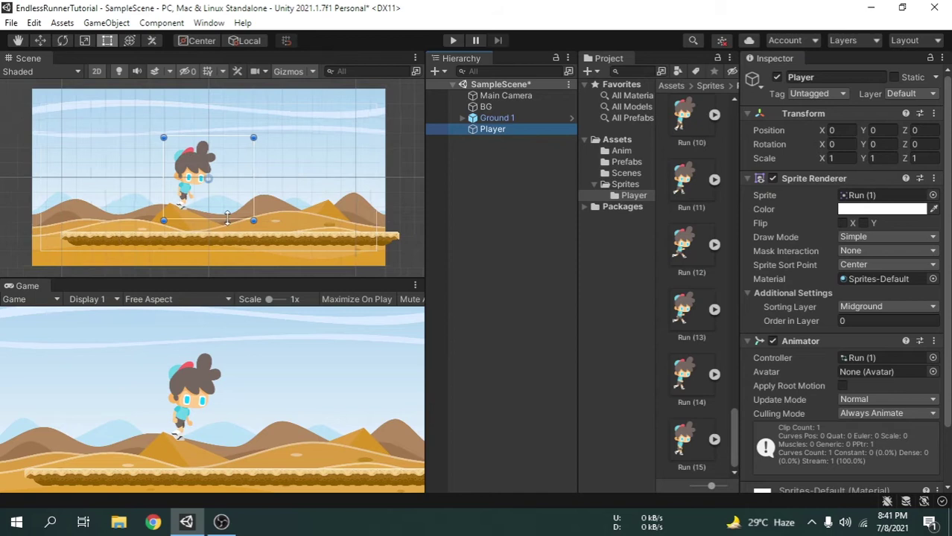
scroll(228, 223, "up", 1)
scroll(206, 213, "down", 1)
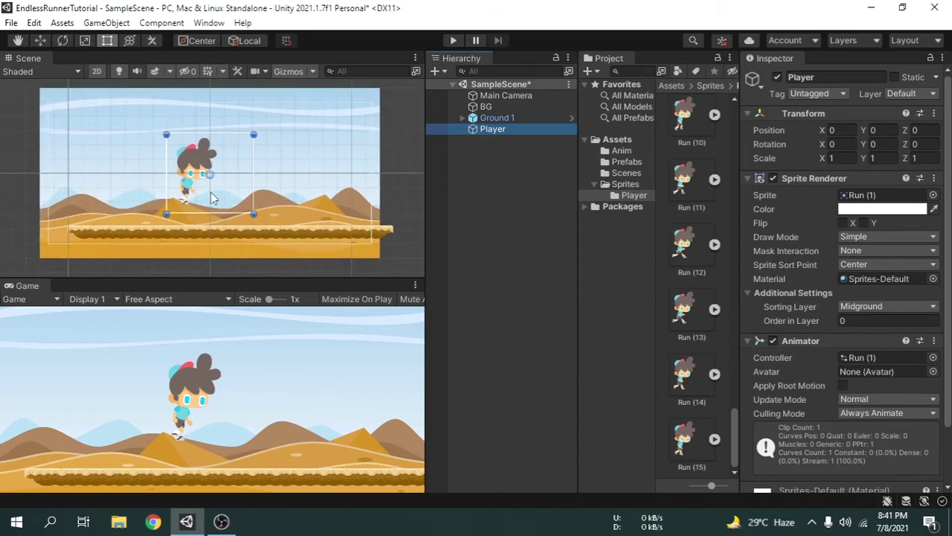
Select all player sprites from Dead (1) to Run (15).
scroll(223, 212, "up", 1)
middle_click_drag(279, 216, 280, 219)
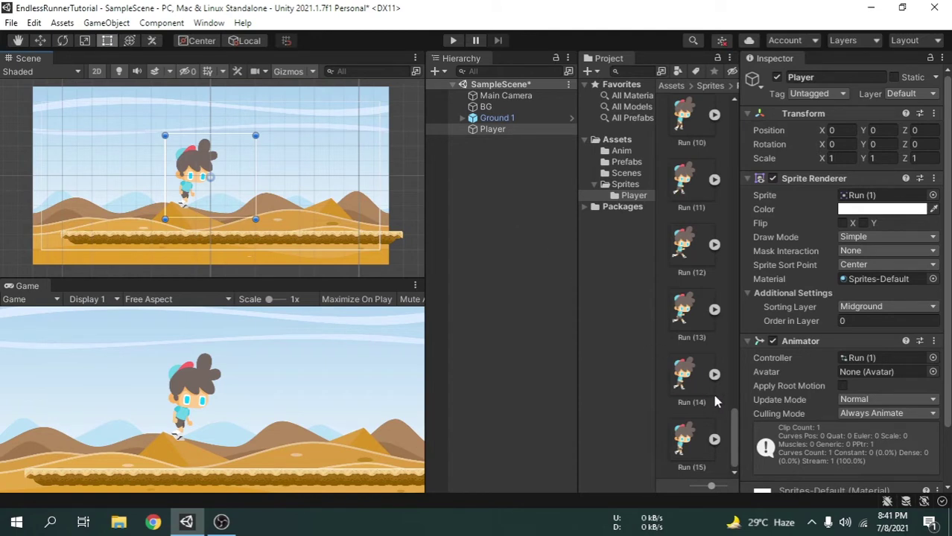
left_click_drag(736, 432, 730, 112)
left_click(689, 125)
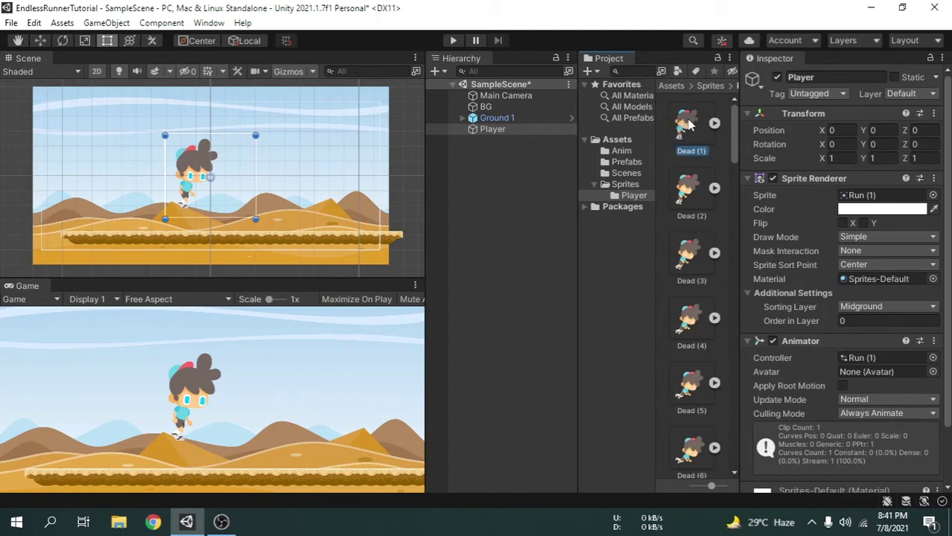
left_click_drag(736, 160, 737, 454)
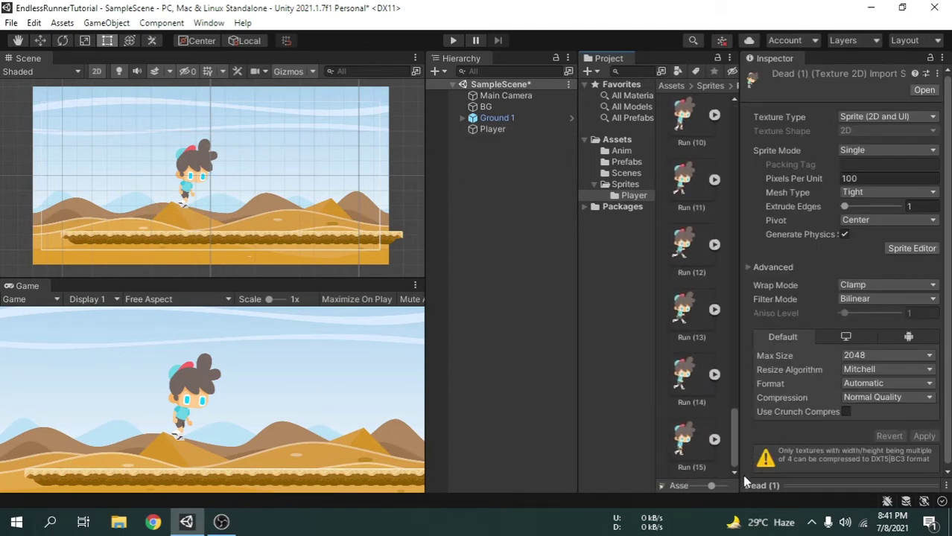
left_click(692, 441, "shift")
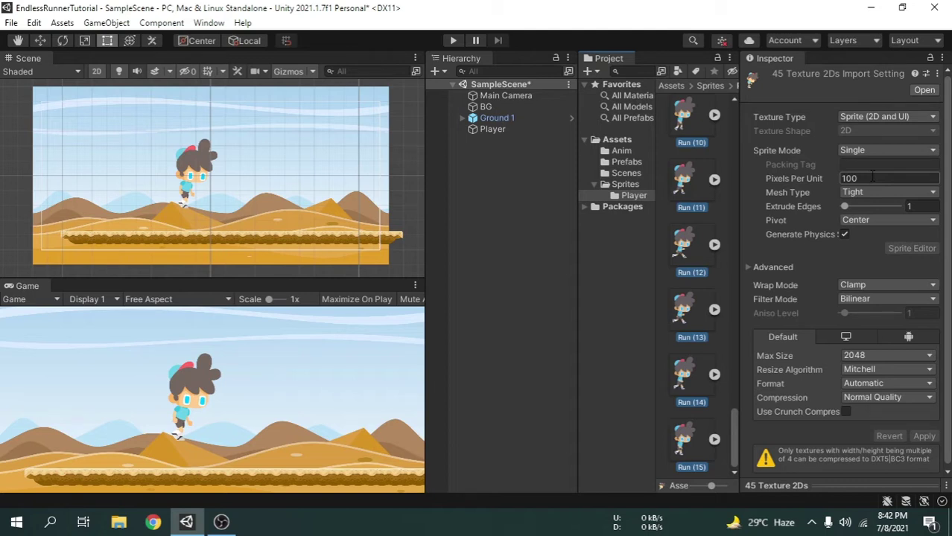
Set the selected sprites' Pixels Per Unit to 200 and apply.
left_click(872, 177)
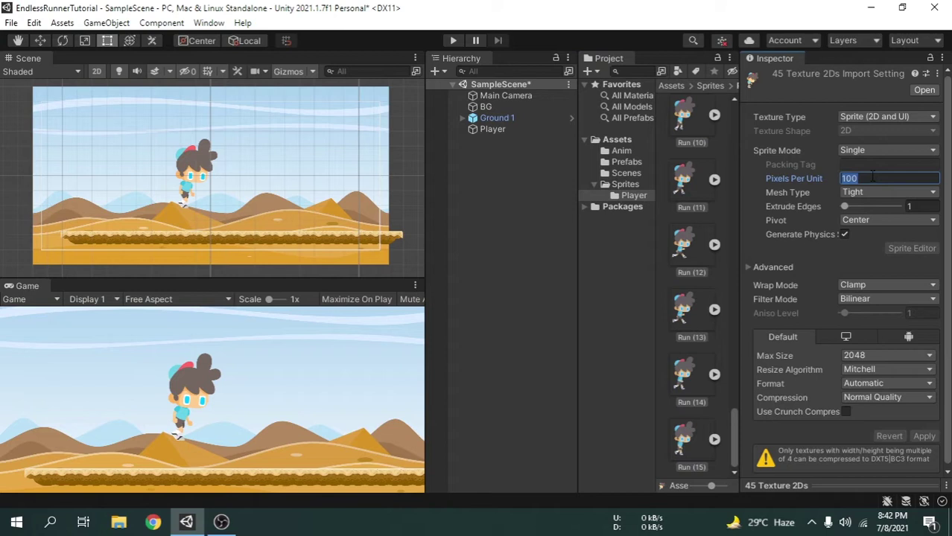
type("200")
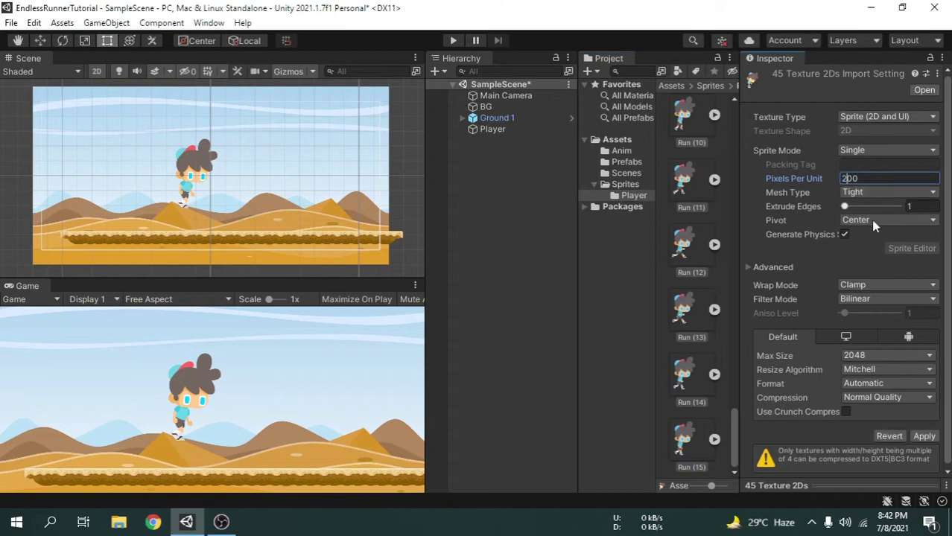
left_click(930, 436)
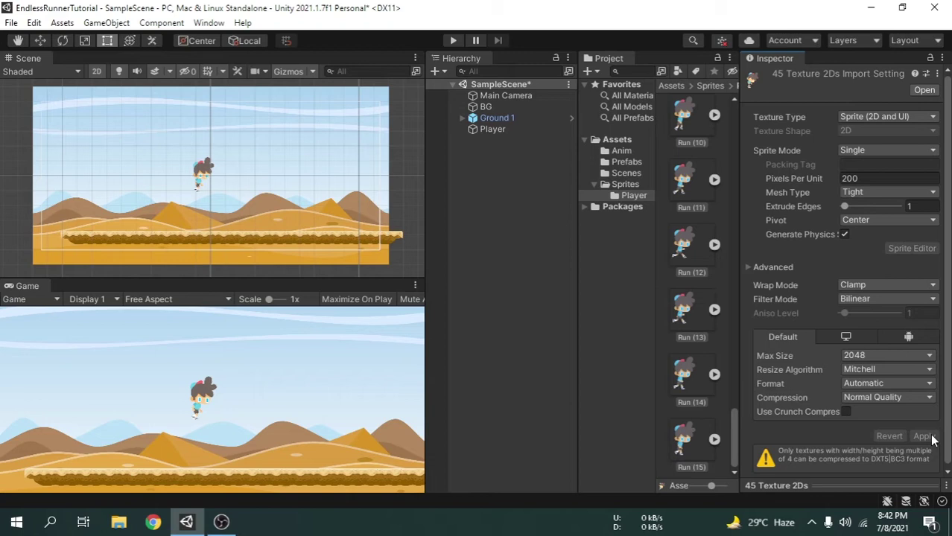
Open the Anim folder and inspect the Player Run clip and the Run (1) animator controller.
left_click(623, 153)
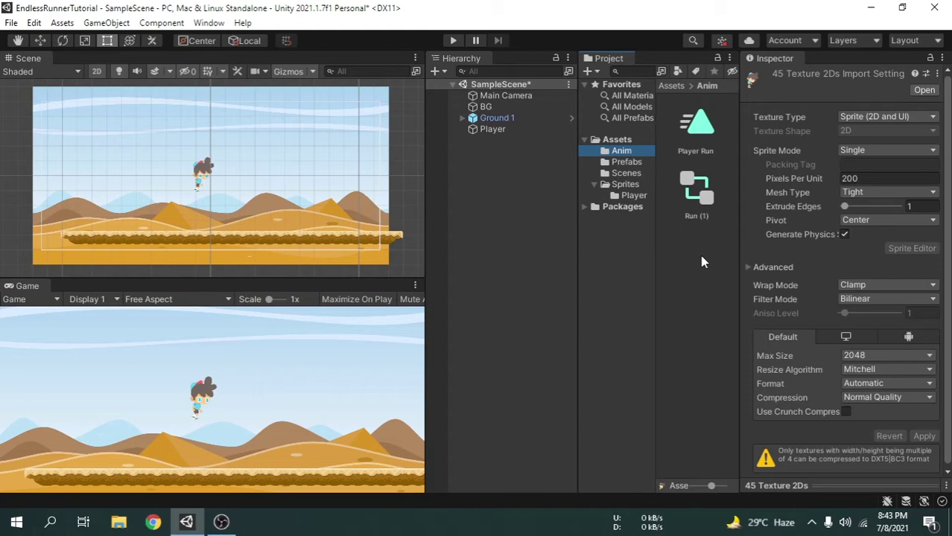
left_click(698, 132)
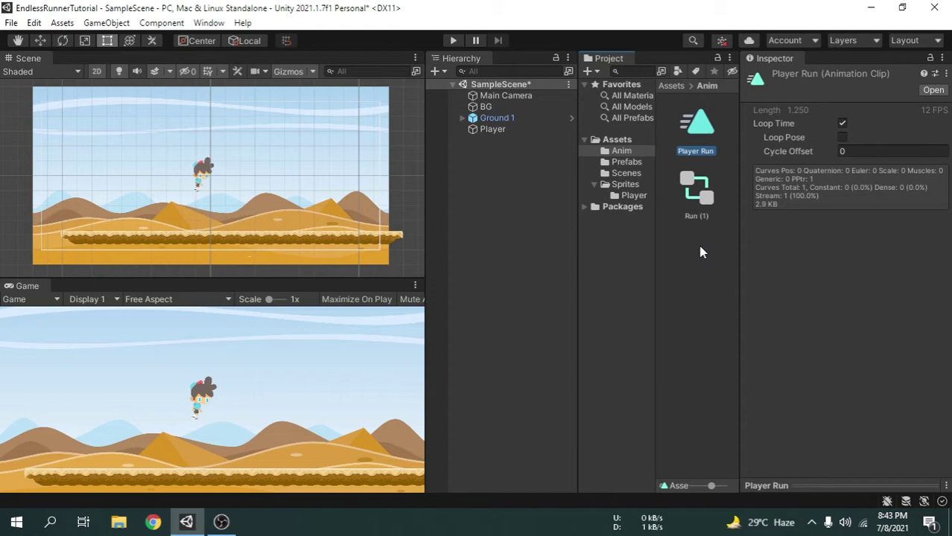
left_click(700, 218)
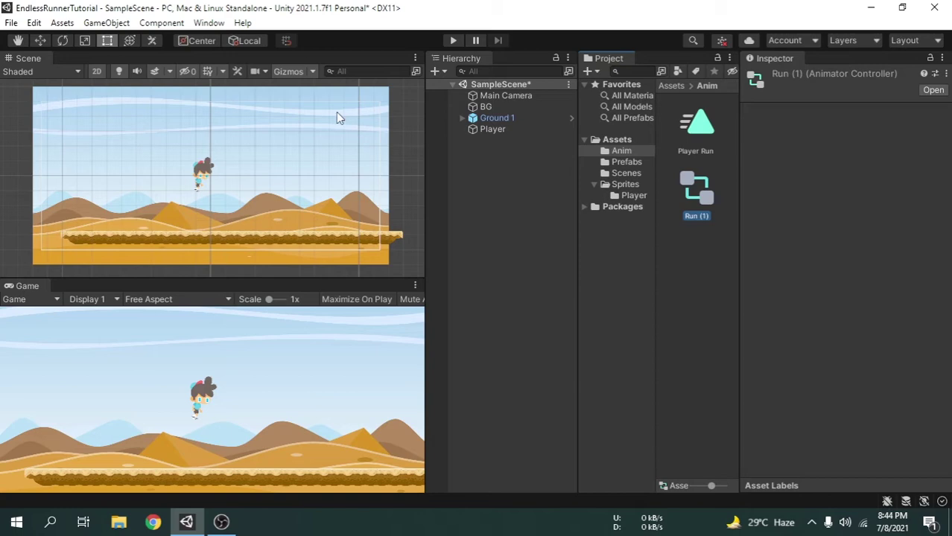
Open the Animation window, dock it beside the Game view, and select Player to show Player Run.
left_click(211, 23)
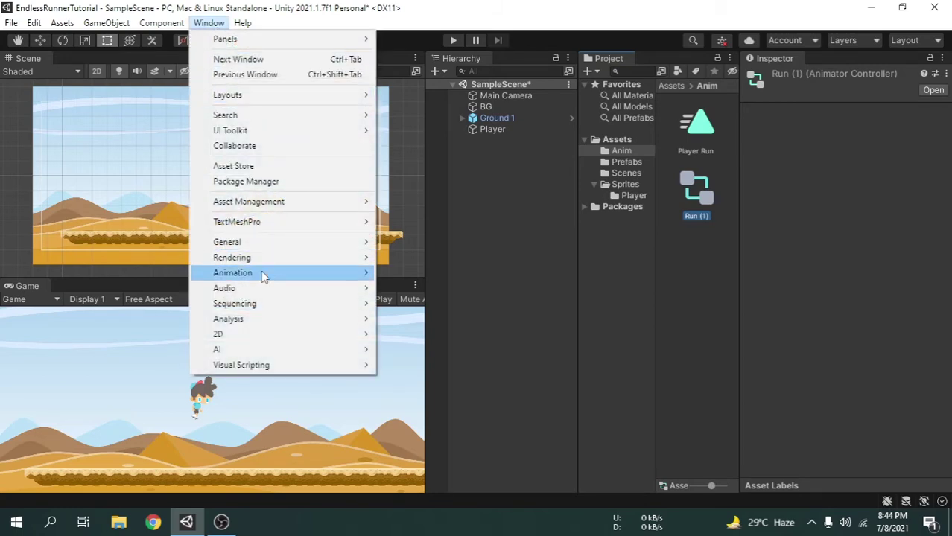
mouse_move(313, 282)
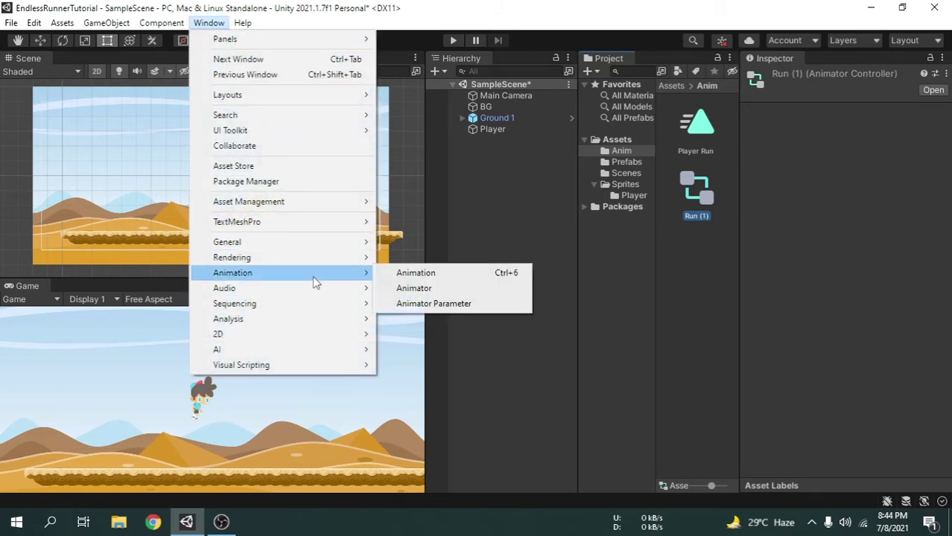
left_click(460, 274)
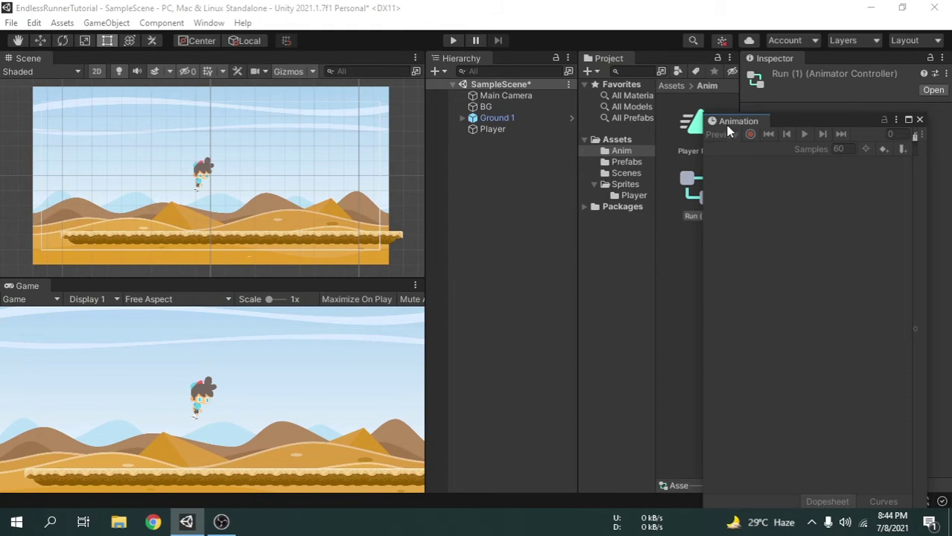
left_click_drag(728, 128, 80, 283)
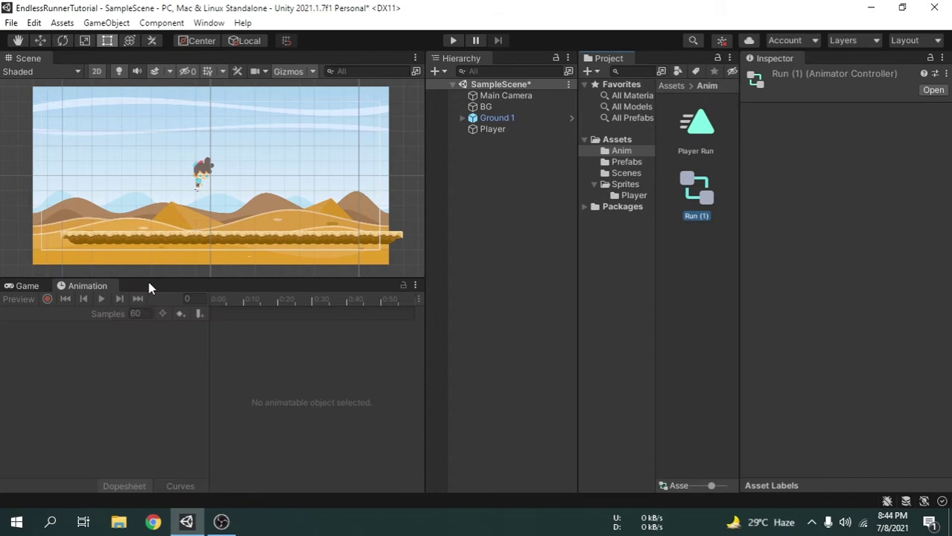
left_click(511, 131)
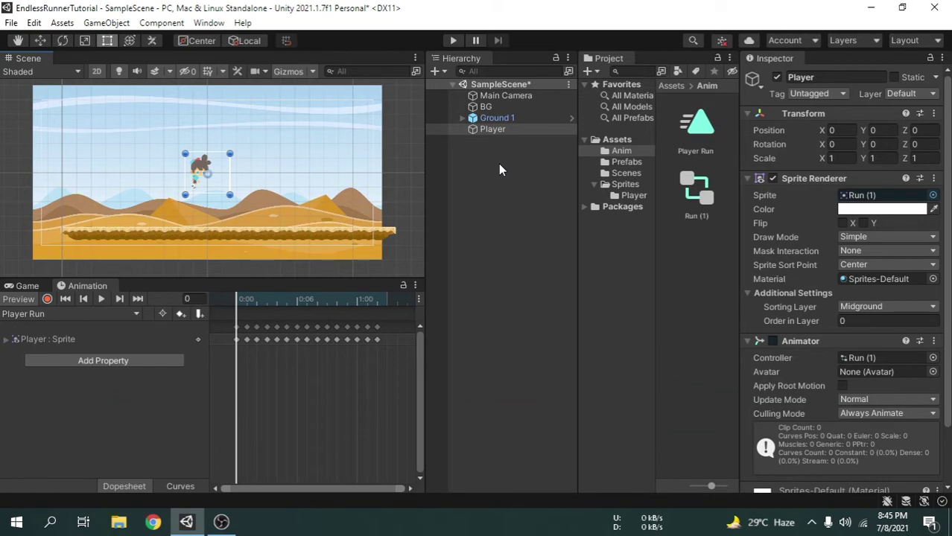
left_click(101, 298)
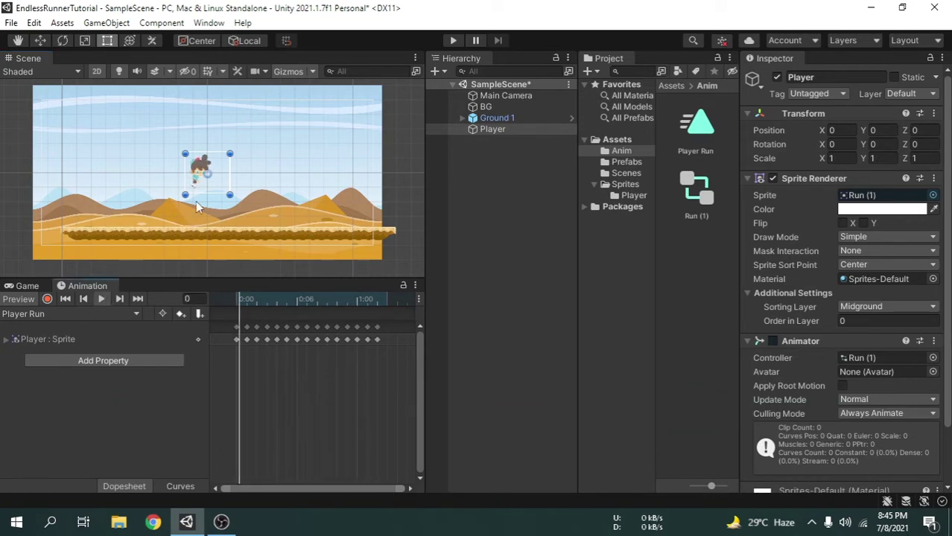
scroll(199, 201, "up", 5)
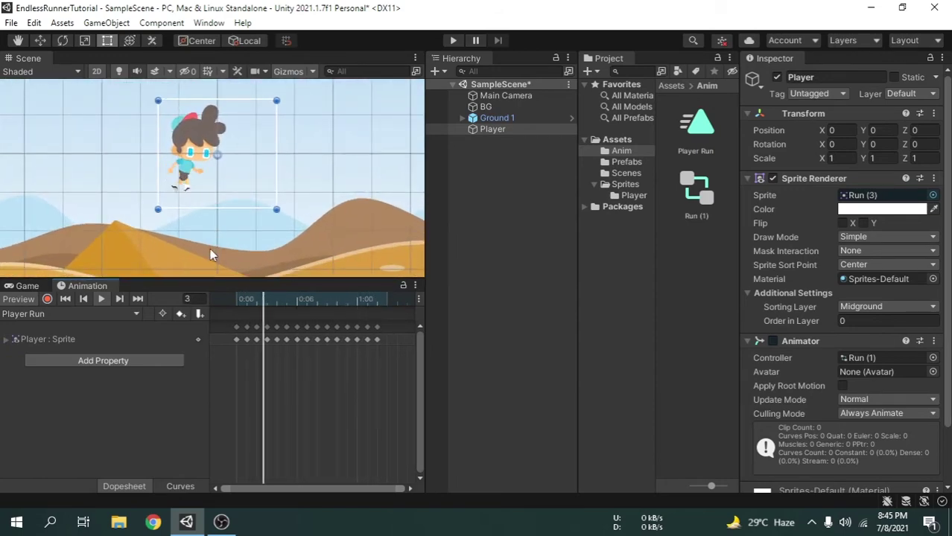
left_click(102, 299)
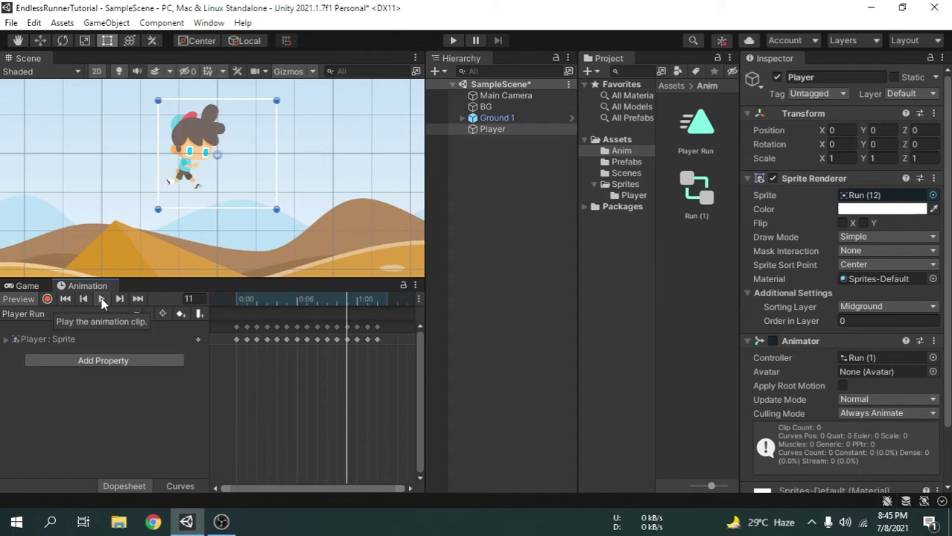
Show the sample rate, set the Player Run clip to 20 samples, and preview it.
left_click(419, 299)
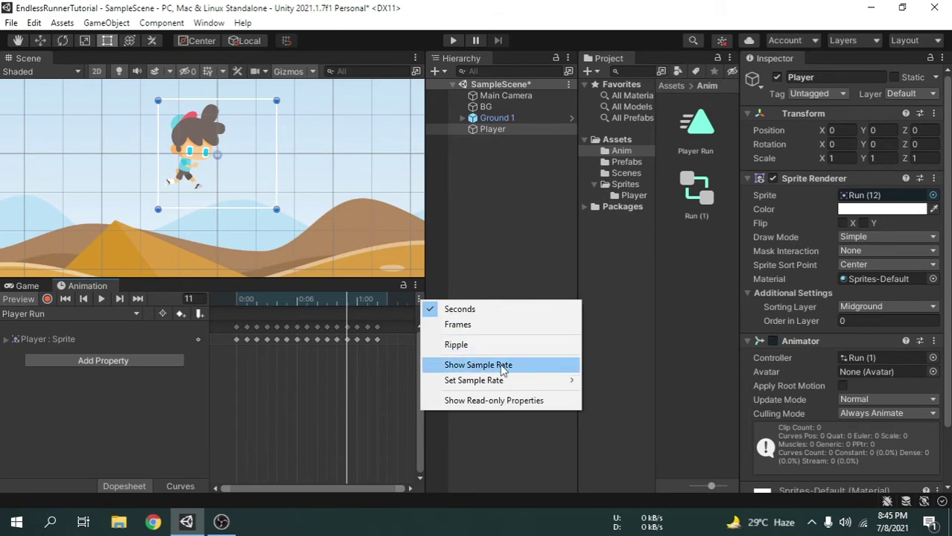
left_click(524, 366)
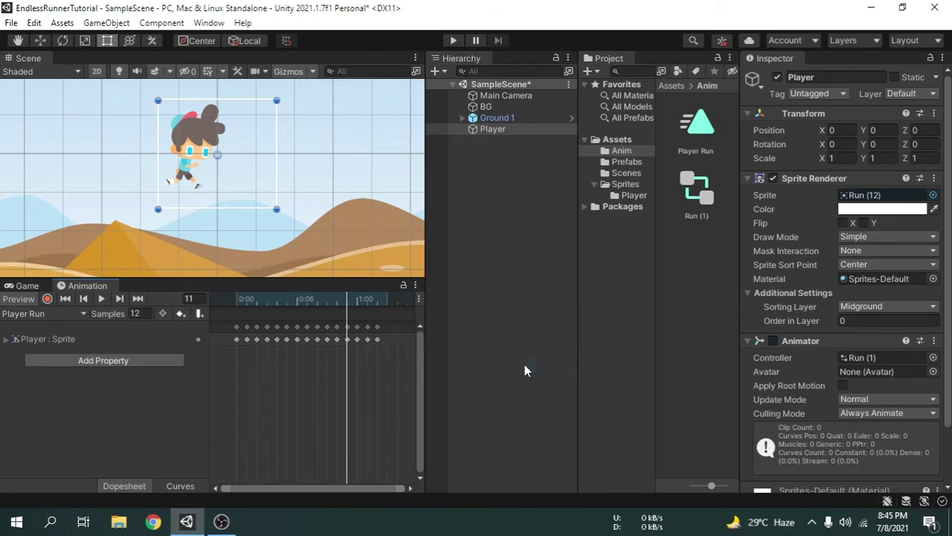
left_click(139, 314)
type("20")
key("Return")
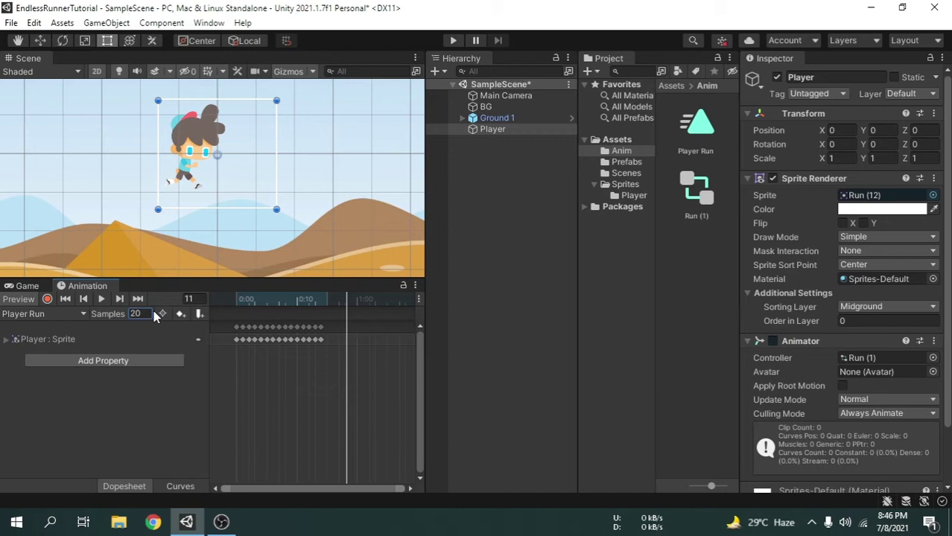
left_click(100, 300)
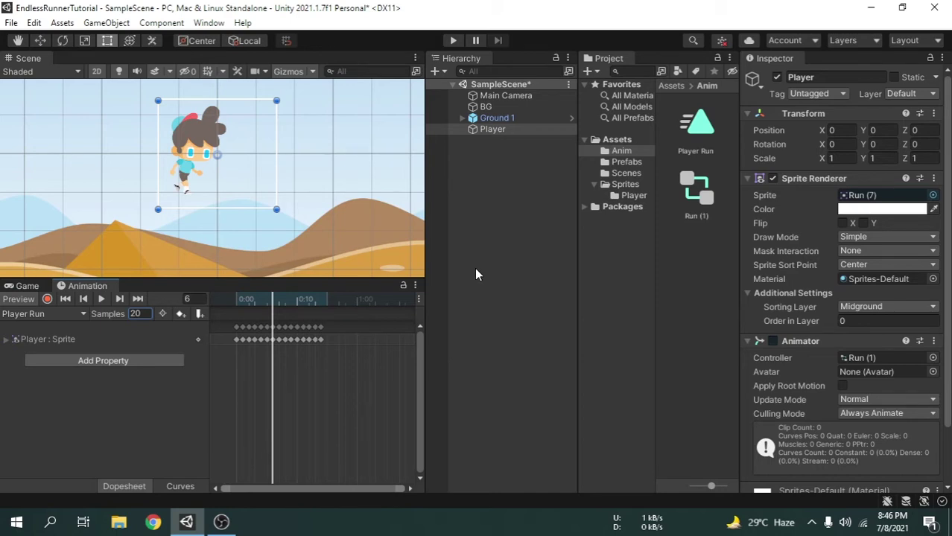
Add a new empty clip to the Player and save it as Player Jump.
left_click(74, 313)
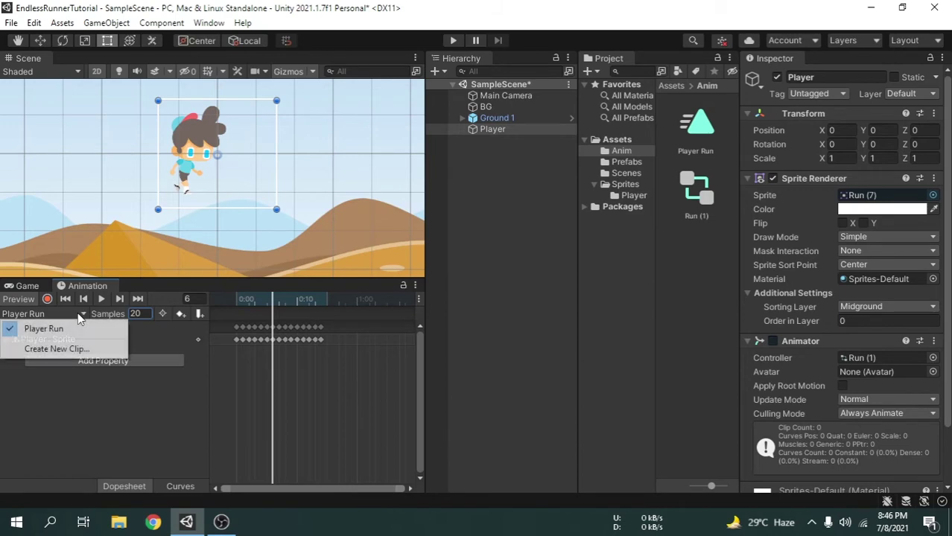
left_click(90, 350)
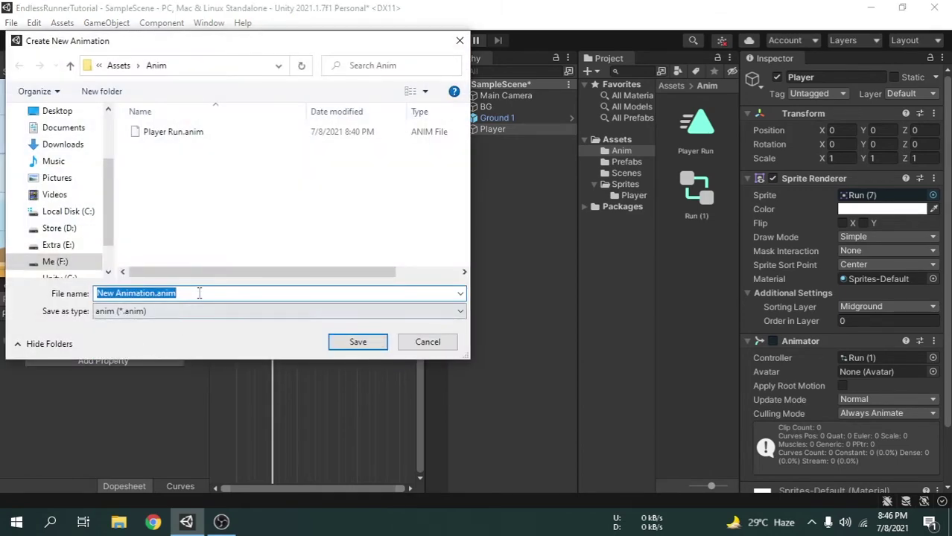
type("Player")
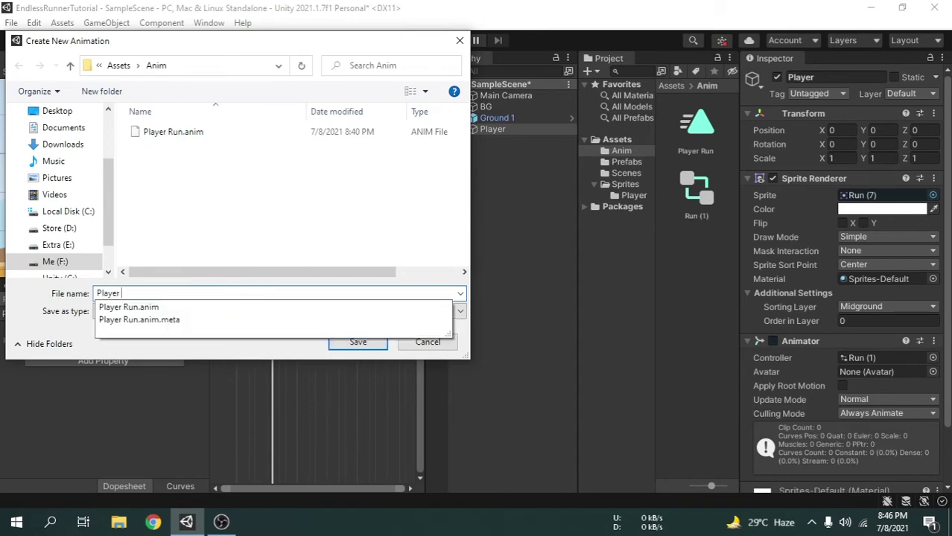
type(" Jump")
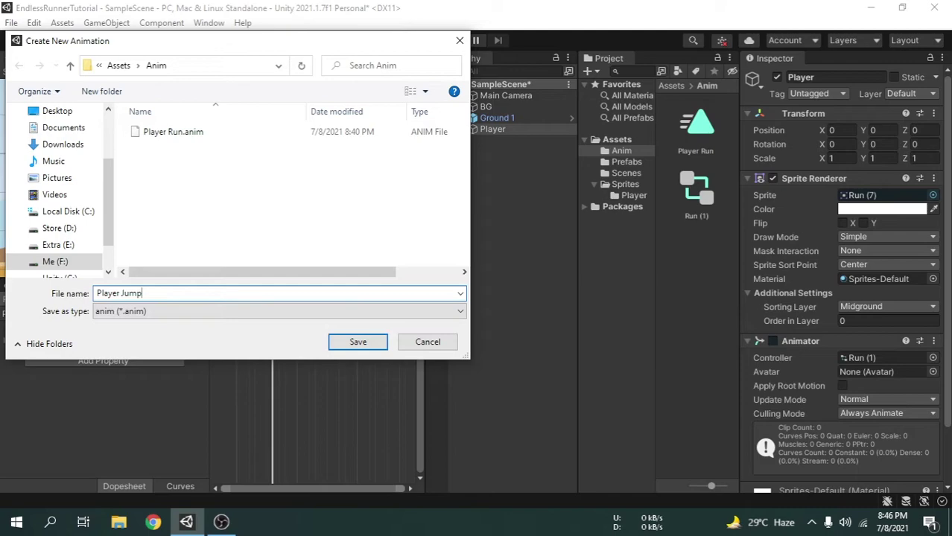
left_click(359, 342)
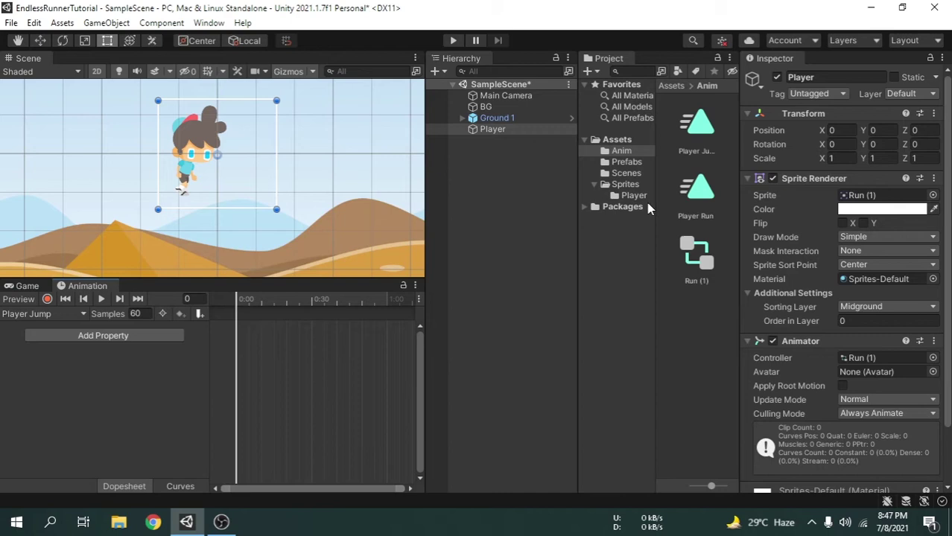
In Assets/Sprites/Player, select the Jump (1) sprite.
left_click(626, 185)
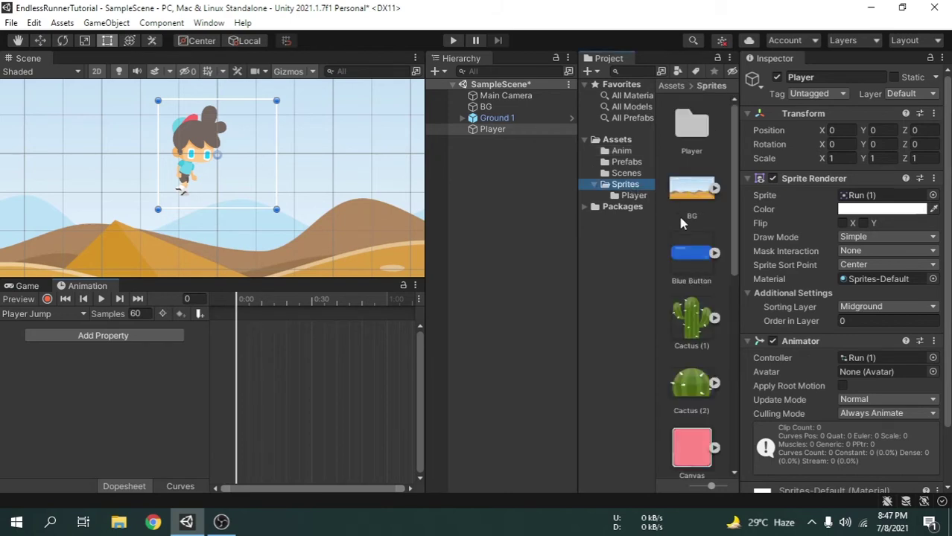
left_click(694, 133)
double_click(694, 132)
scroll(699, 333, "down", 3)
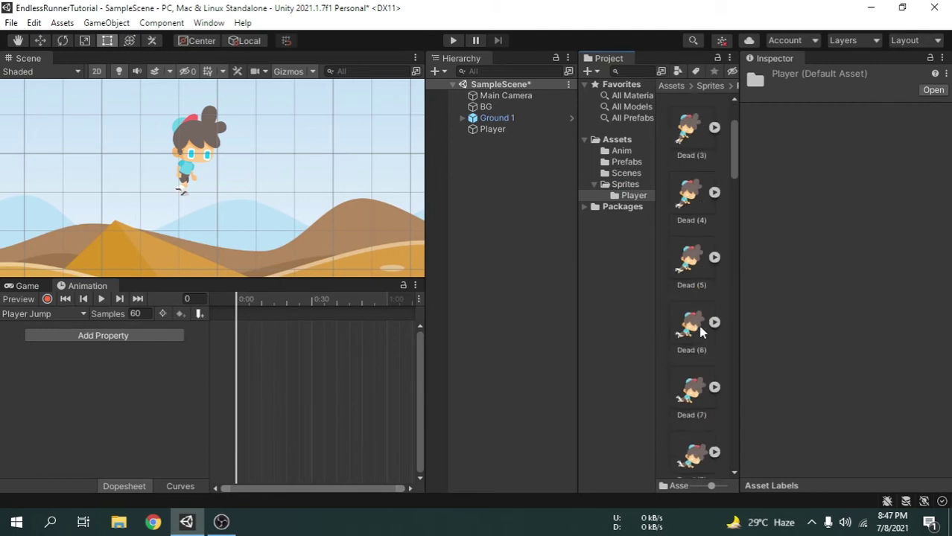
scroll(698, 332, "down", 9)
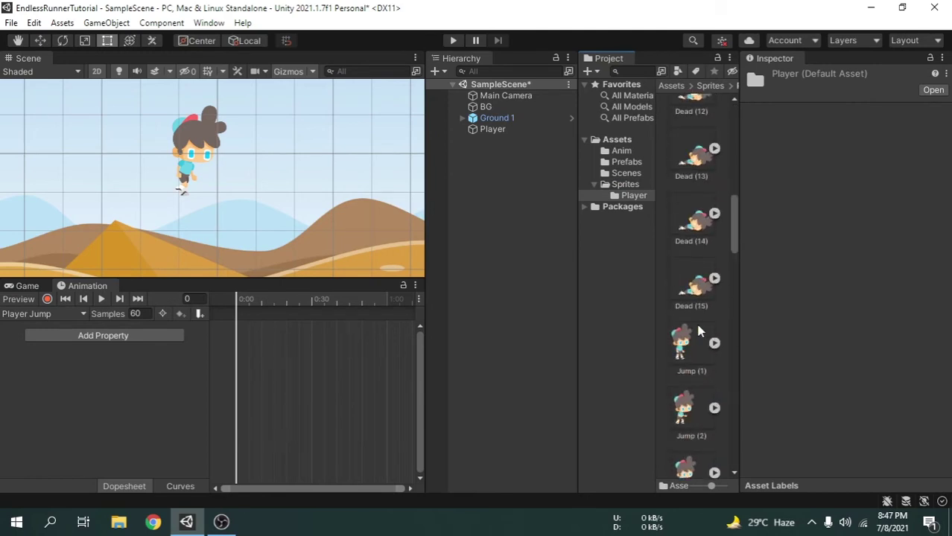
scroll(698, 333, "down", 1)
scroll(699, 333, "down", 1)
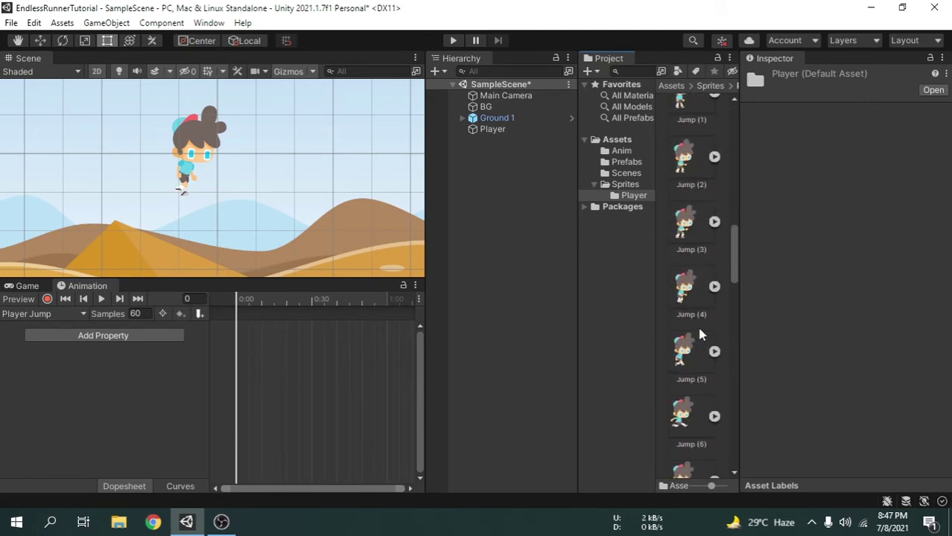
scroll(699, 333, "up", 2)
left_click(699, 237)
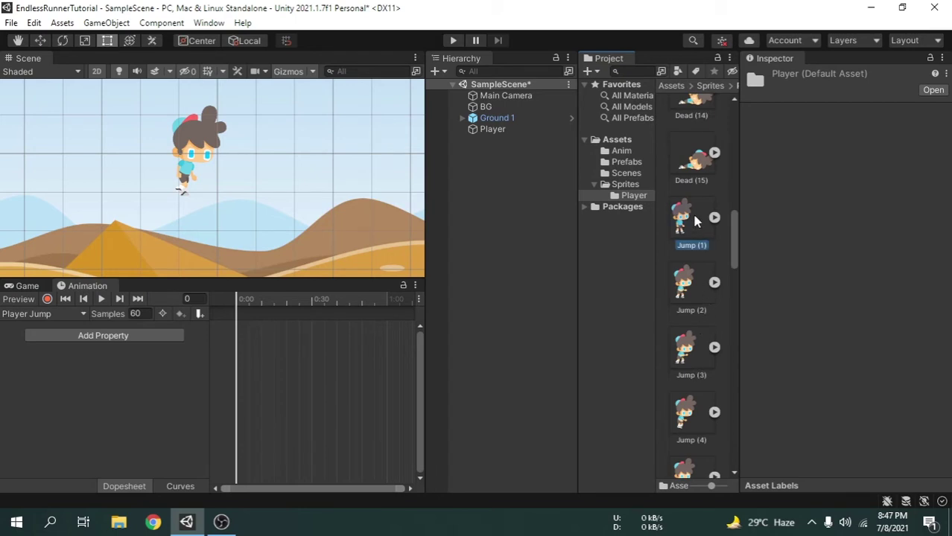
Select Jump (1) through Jump (15) and drag them into the Player Jump timeline.
scroll(711, 254, "down", 4)
scroll(717, 299, "down", 3)
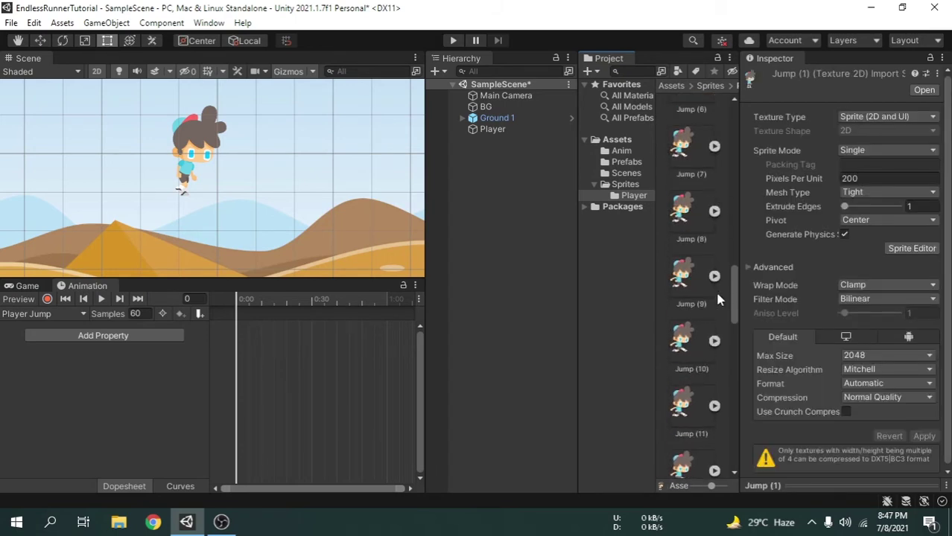
scroll(717, 298, "down", 5)
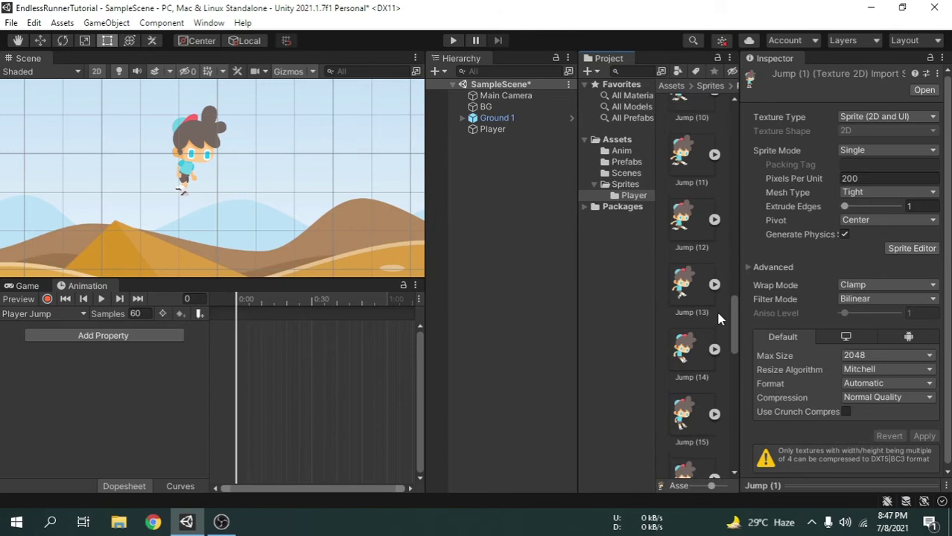
scroll(717, 319, "down", 1)
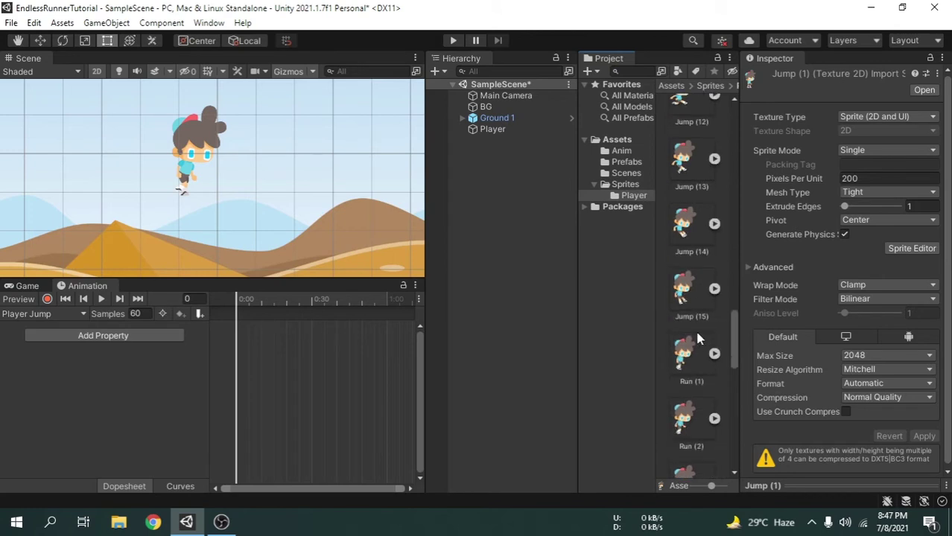
left_click(696, 289, "shift")
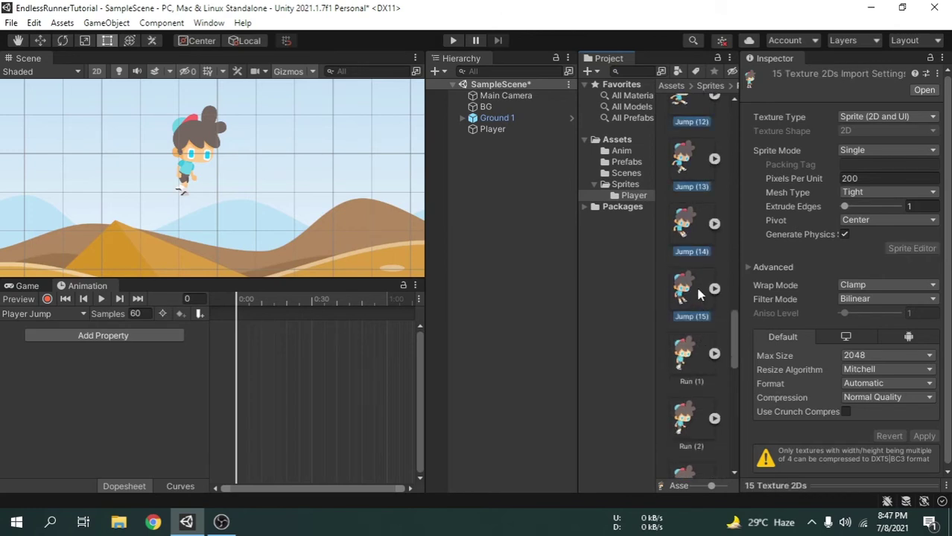
left_click_drag(697, 297, 276, 341)
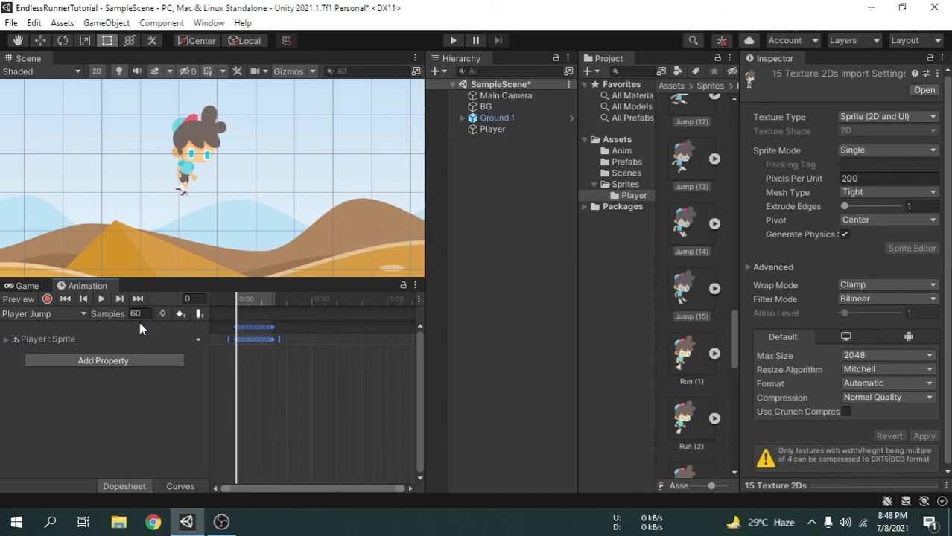
Change the Player Jump clip's Samples from 60 to 15 and preview the slower animation.
left_click(101, 298)
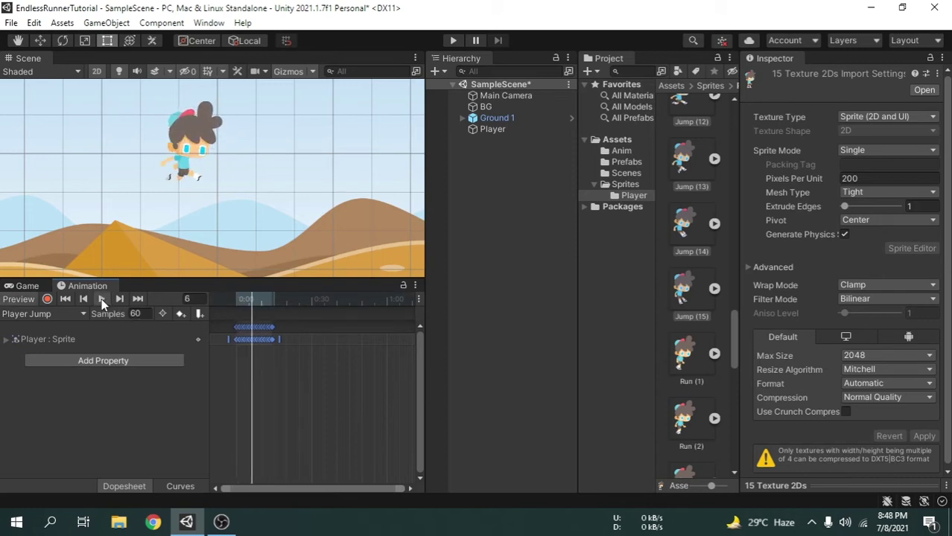
left_click(135, 314)
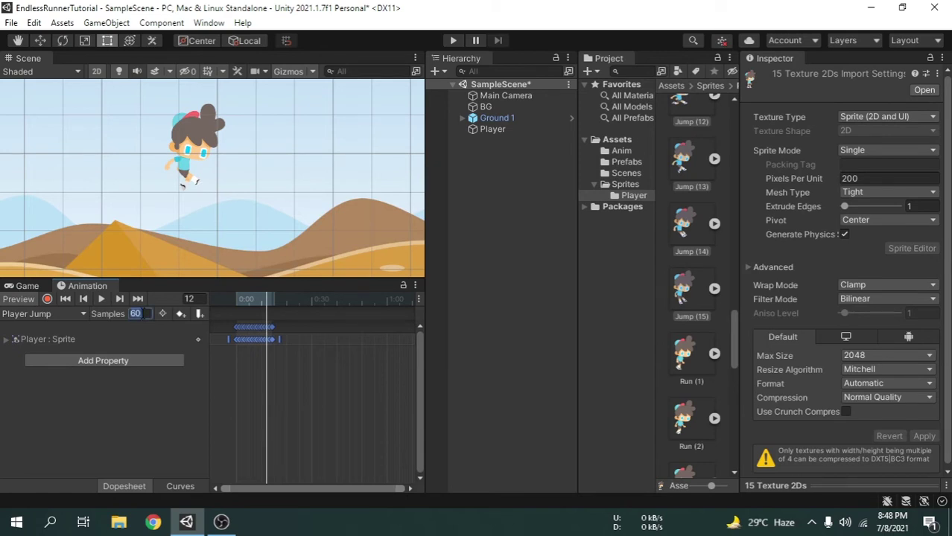
type("15")
key("Return")
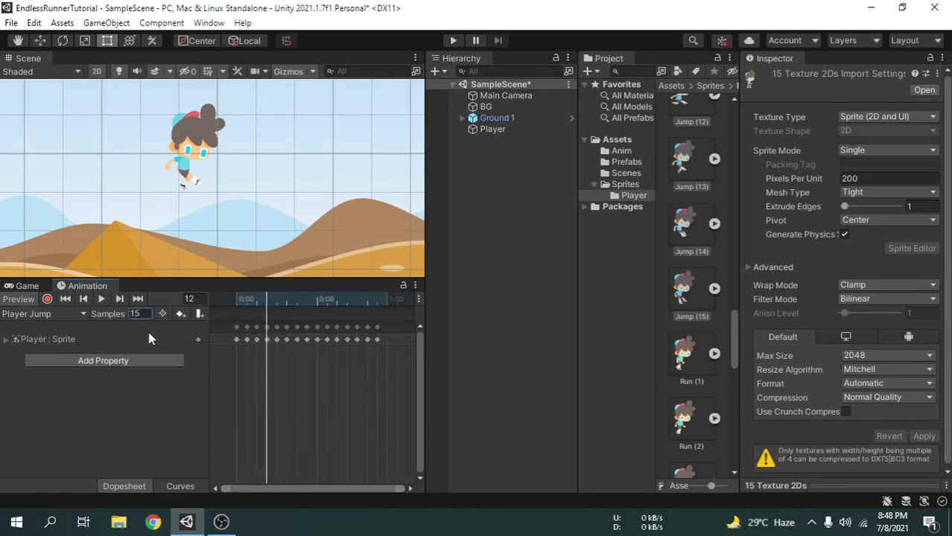
left_click(99, 297)
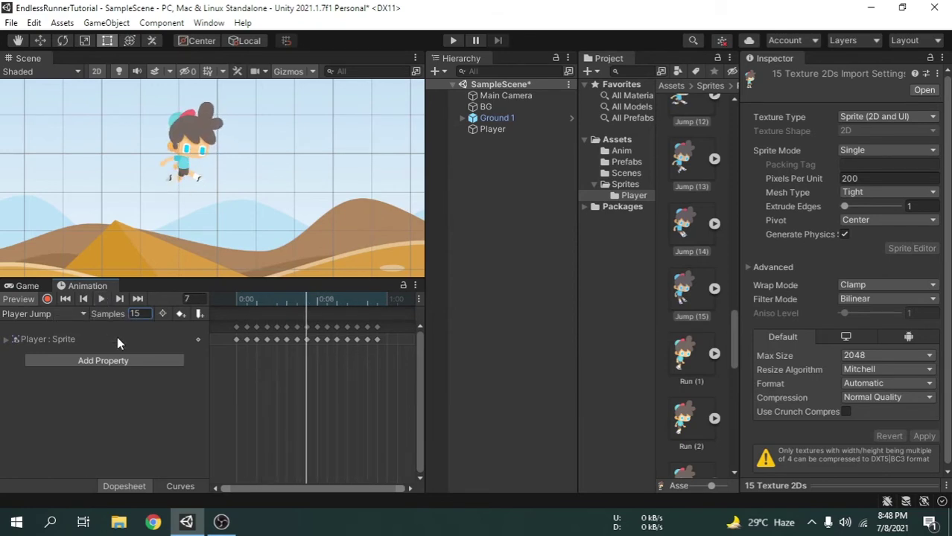
scroll(238, 191, "down", 5)
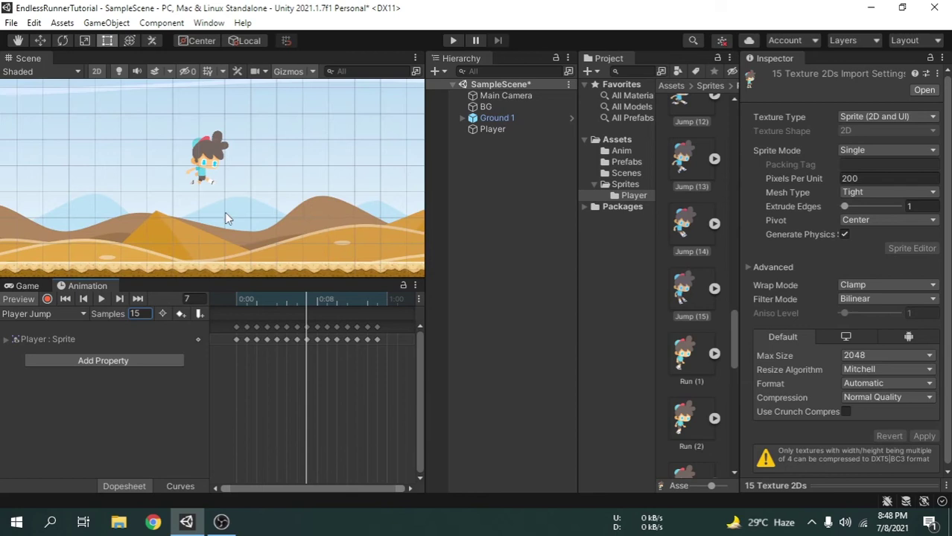
Add a Rigidbody 2D to the Player by searching 'rigid', leaving it Dynamic with gravity scale 1.
left_click(513, 131)
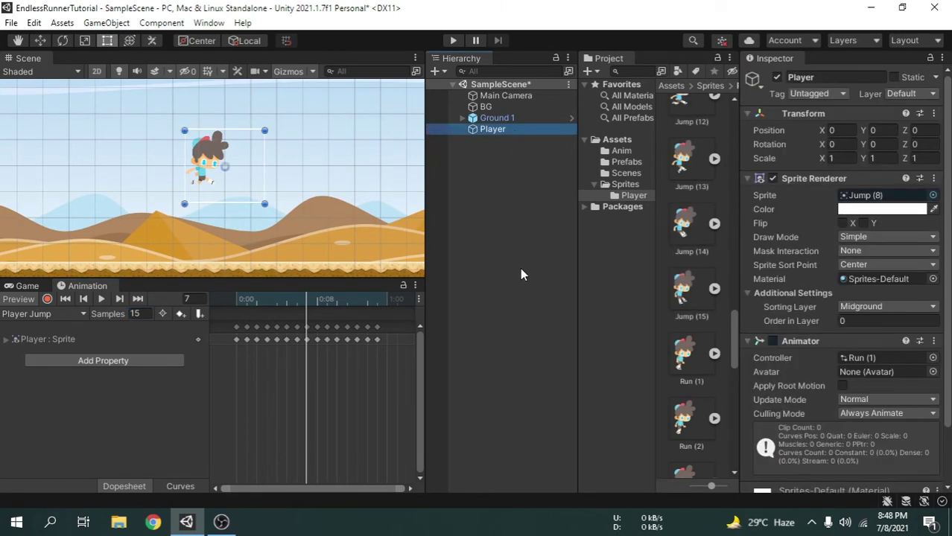
scroll(797, 335, "down", 2)
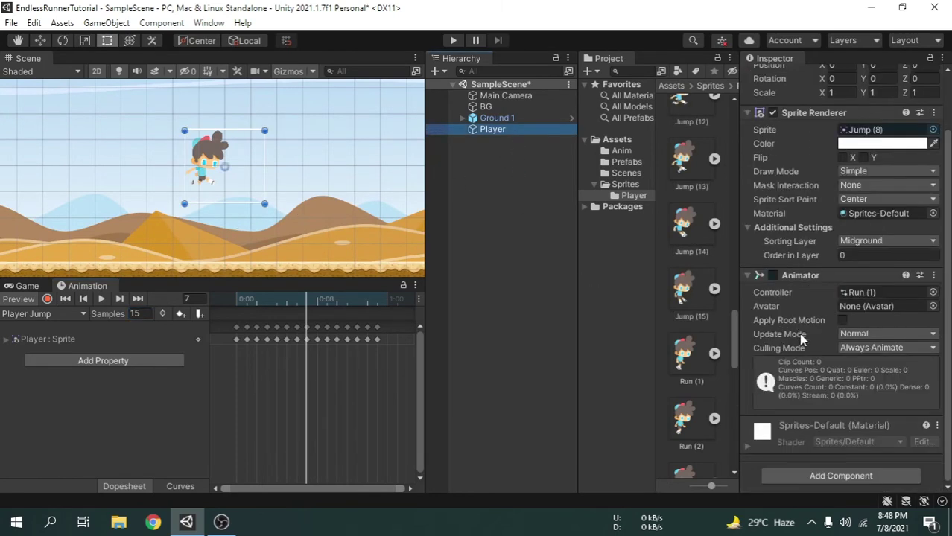
left_click(835, 478)
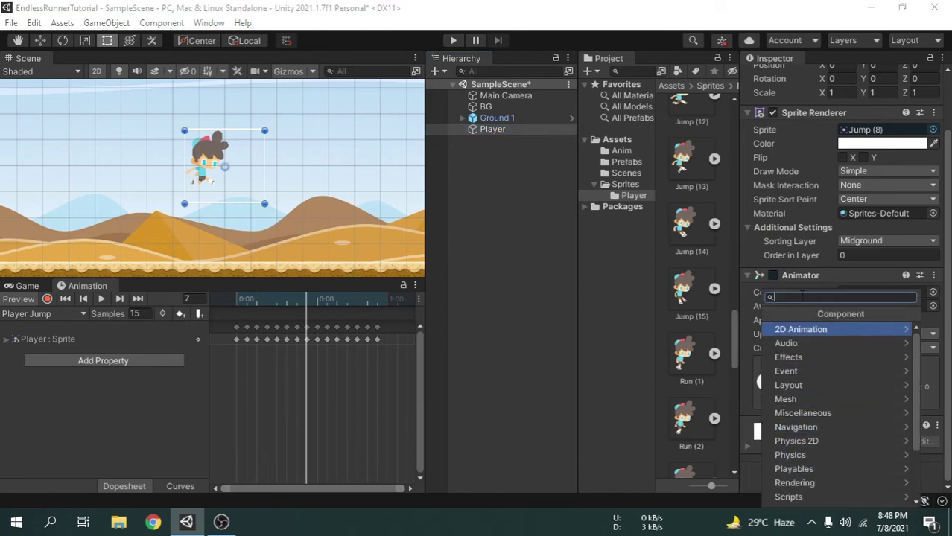
type("rigid")
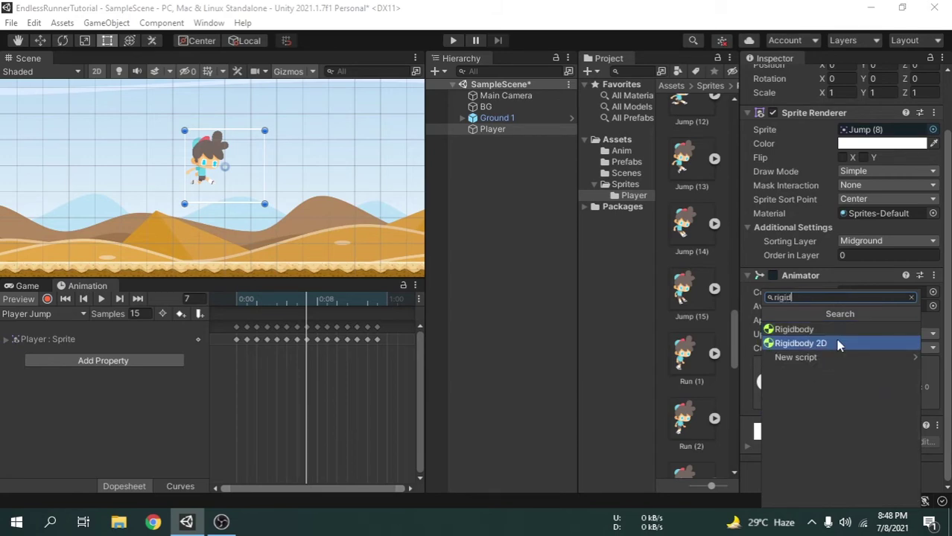
left_click(795, 343)
scroll(802, 425, "down", 5)
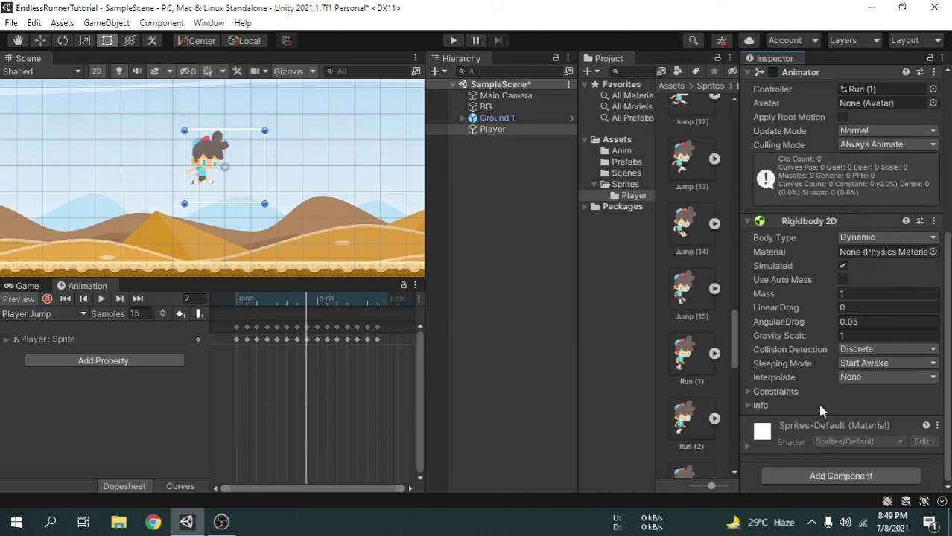
Add a Polygon Collider 2D to the Player by searching 'poly'.
left_click(838, 479)
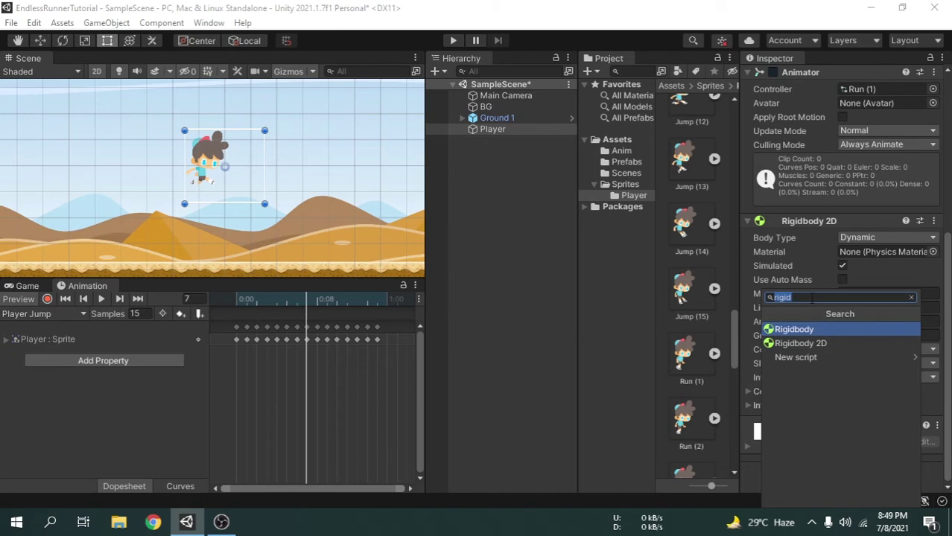
type("poly")
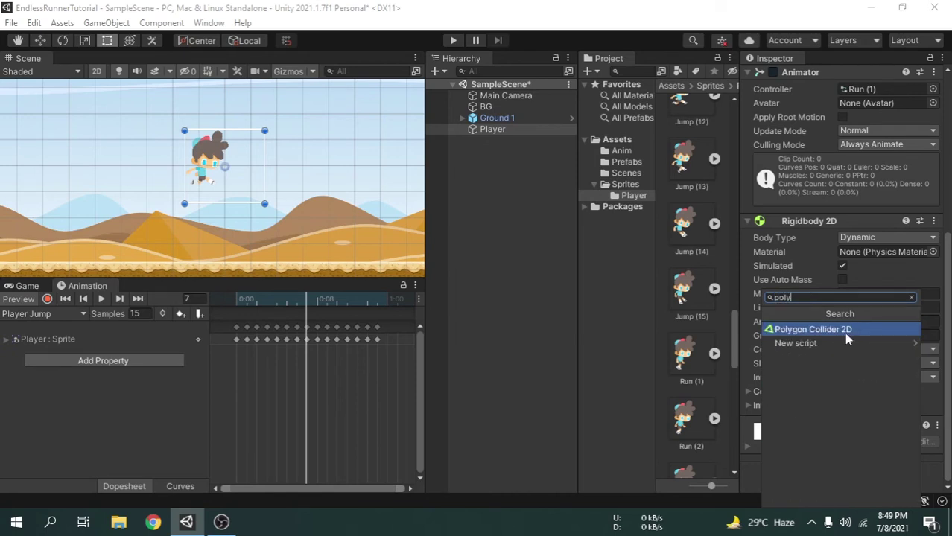
left_click(870, 331)
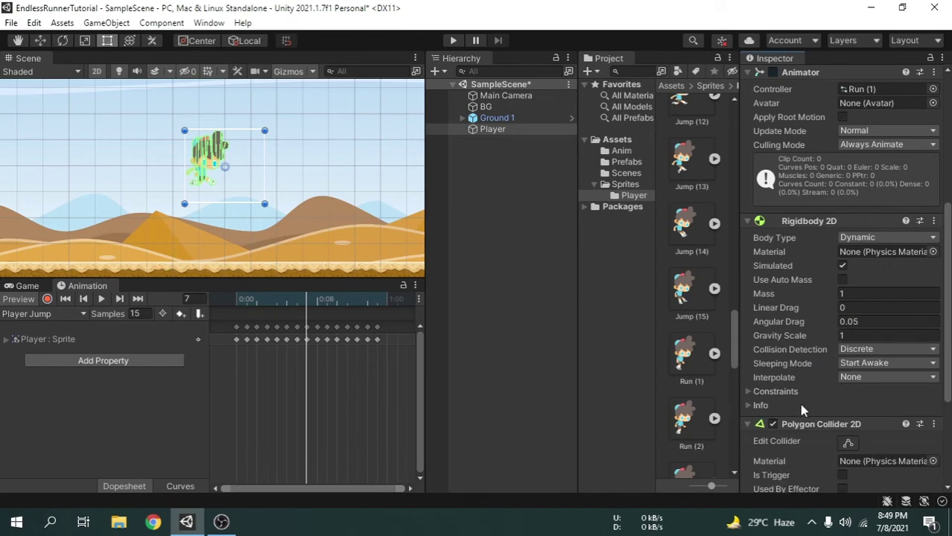
Zoom and pan the Scene view to inspect the collider outline around the player and the ground.
scroll(801, 408, "down", 5)
scroll(228, 196, "up", 5)
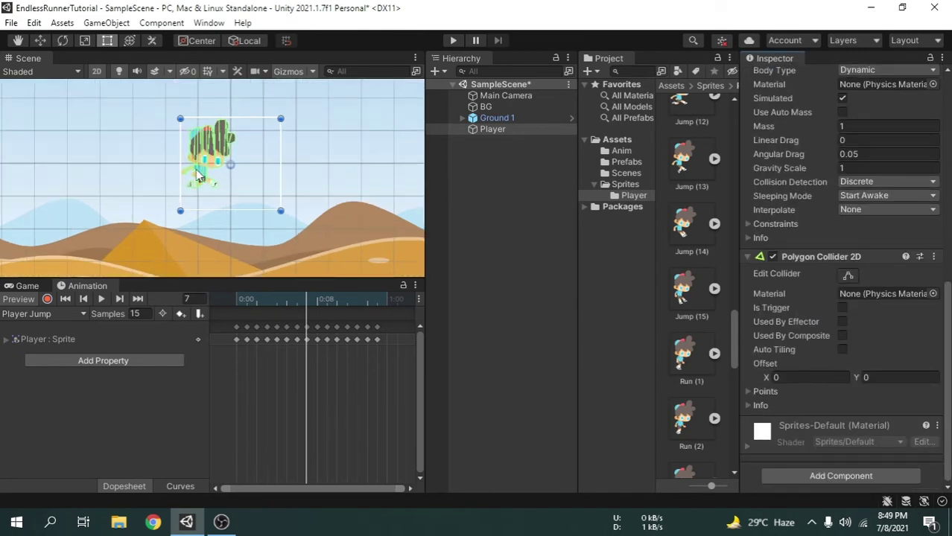
scroll(265, 189, "up", 2)
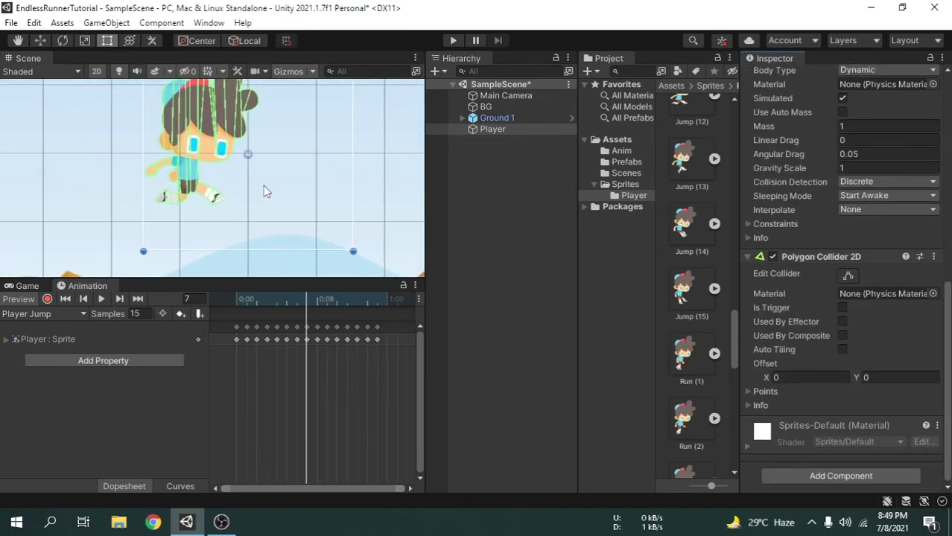
middle_click_drag(262, 191, 276, 226)
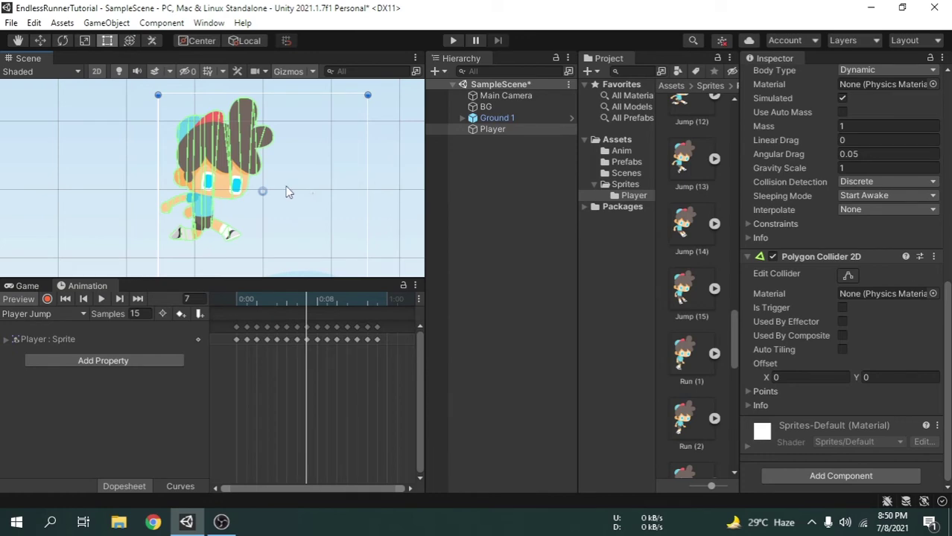
scroll(287, 190, "down", 6)
scroll(280, 184, "down", 2)
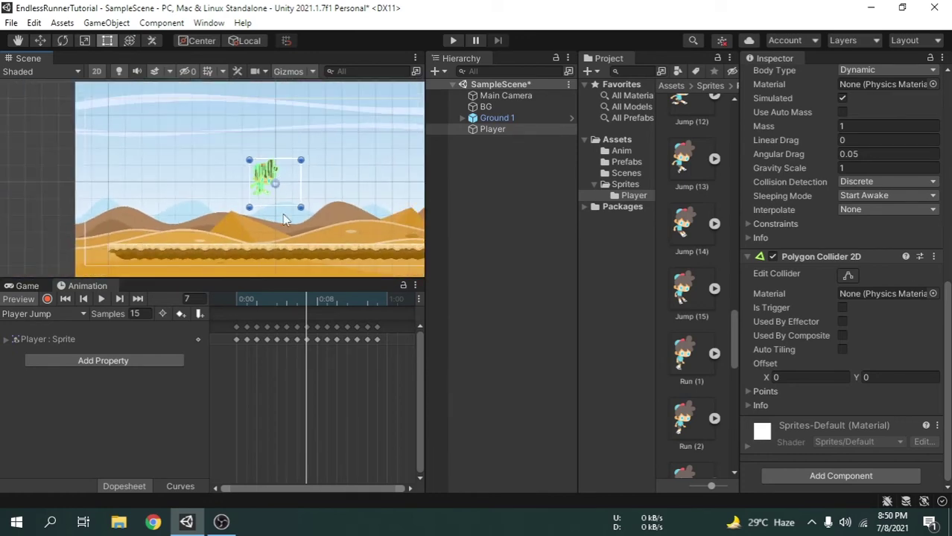
middle_click_drag(331, 227, 257, 207)
scroll(256, 206, "down", 1)
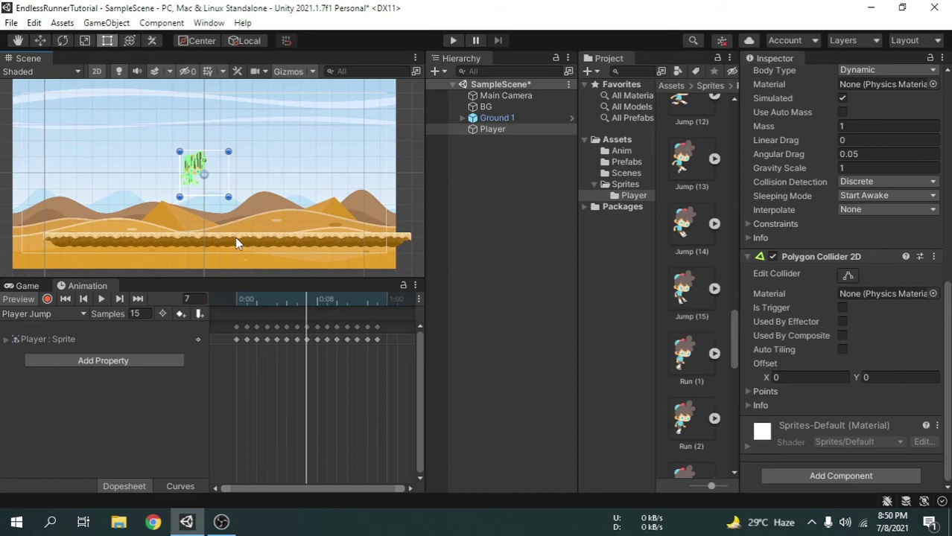
Replace the Animation panel with the Game view, showing the player above the desert ground.
left_click(26, 286)
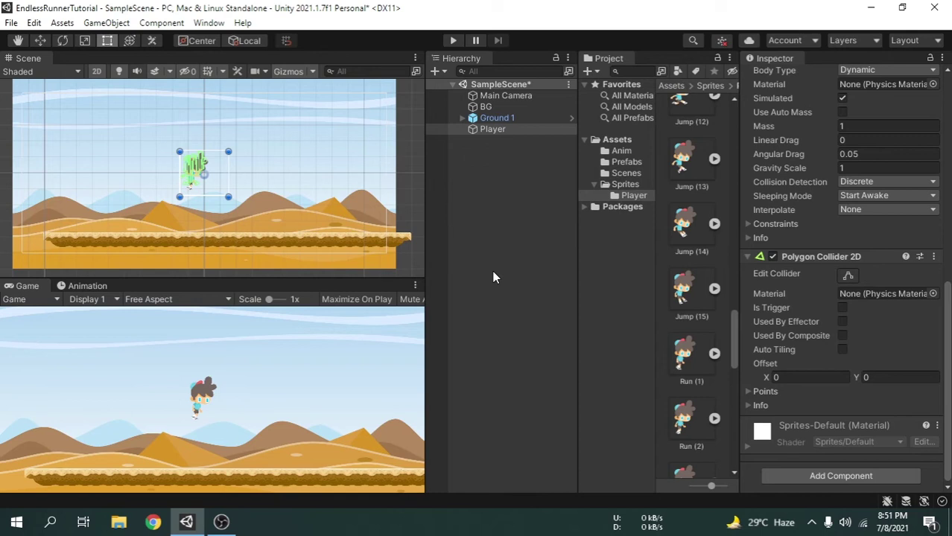
left_click(520, 117)
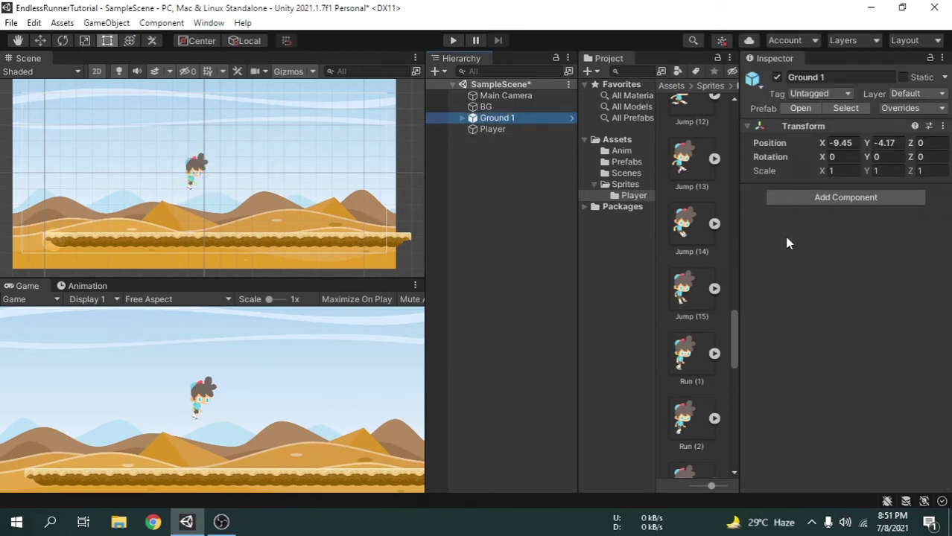
left_click(835, 199)
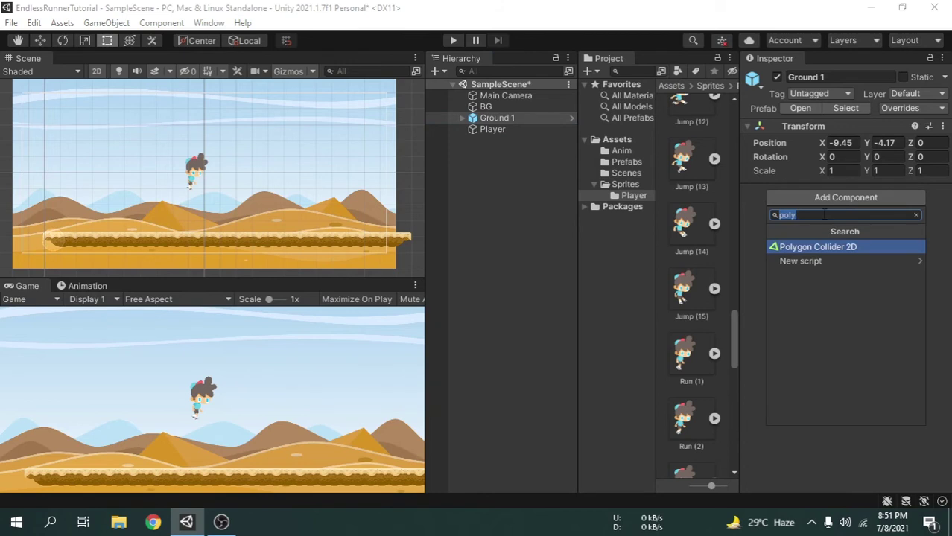
type("box co")
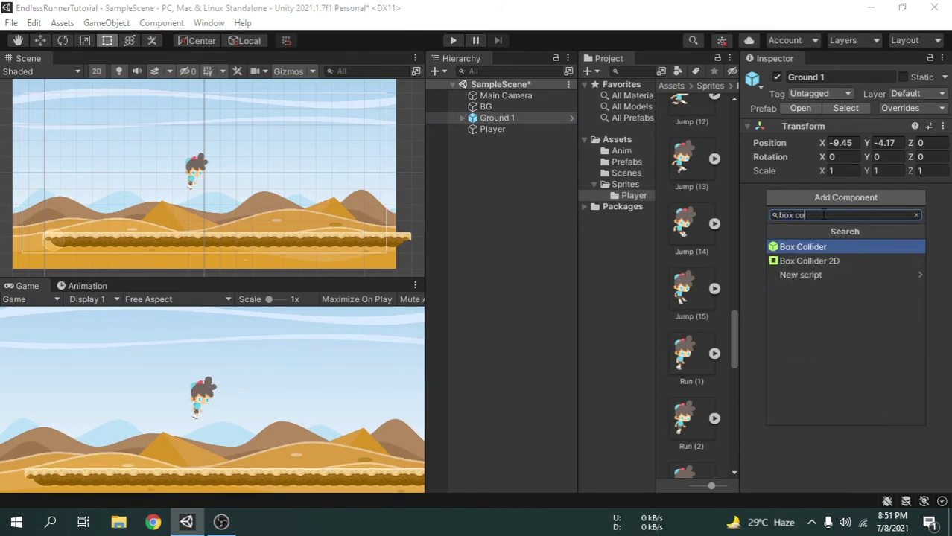
left_click(841, 259)
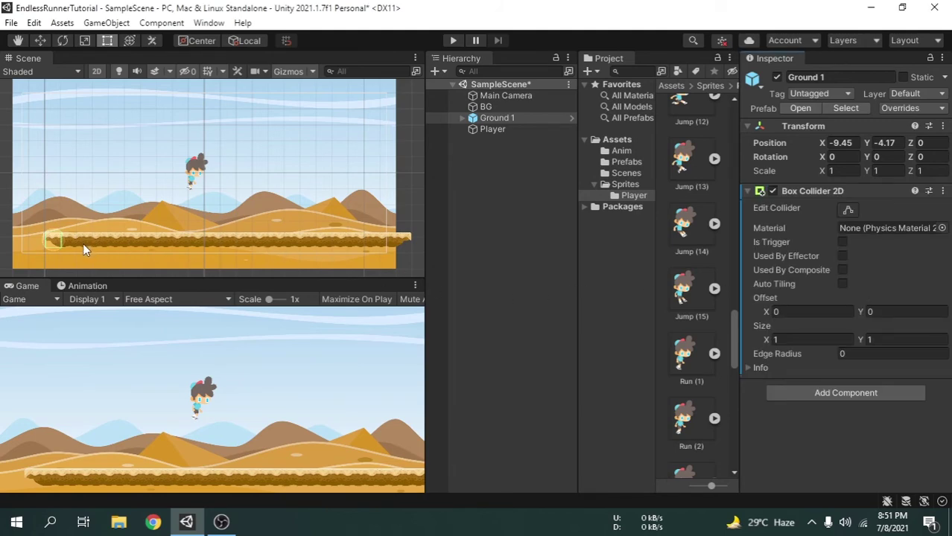
scroll(83, 242, "up", 6)
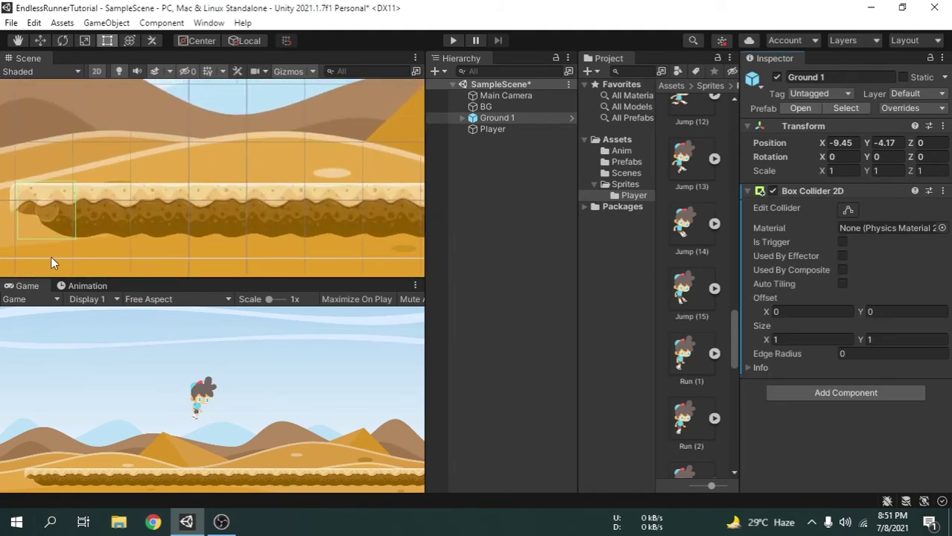
middle_click_drag(51, 256, 143, 180)
scroll(238, 196, "up", 3)
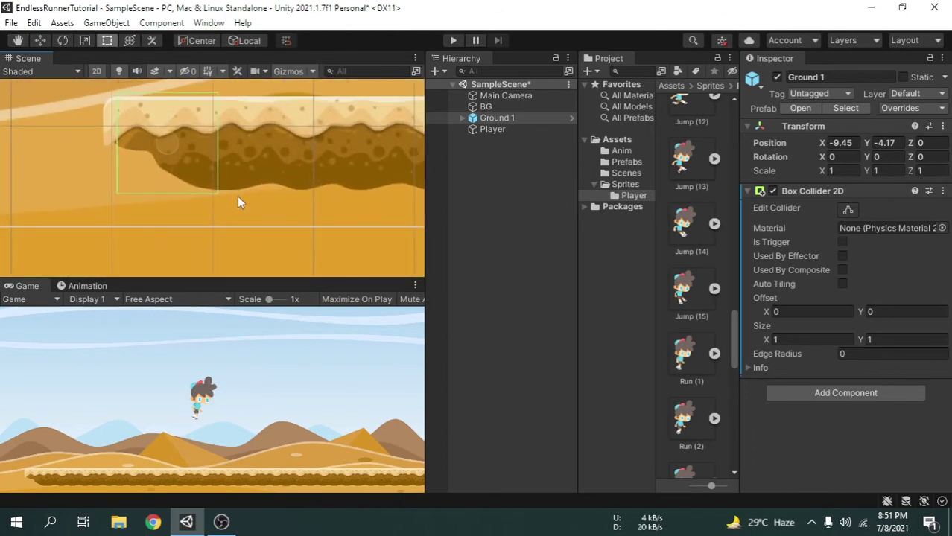
scroll(238, 195, "up", 2)
middle_click_drag(240, 197, 236, 240)
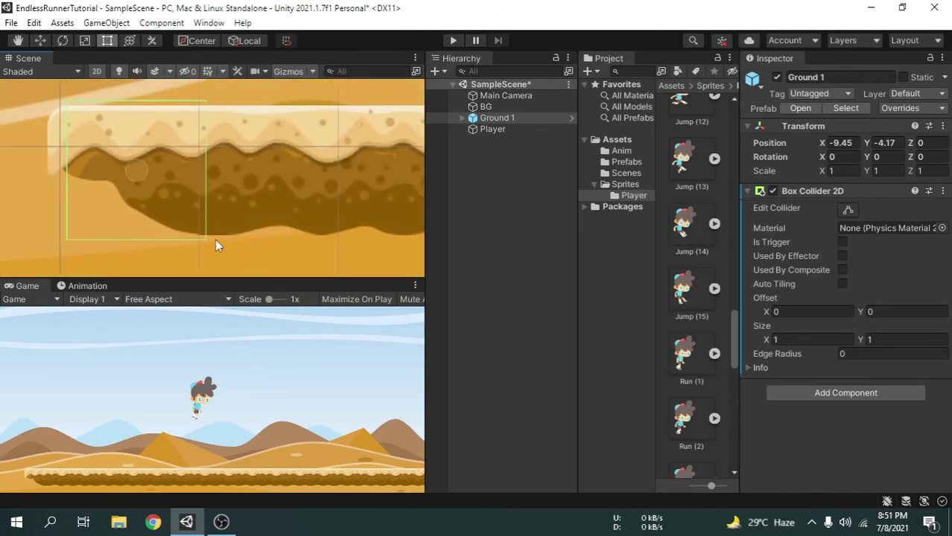
scroll(138, 180, "down", 1)
scroll(197, 201, "down", 4)
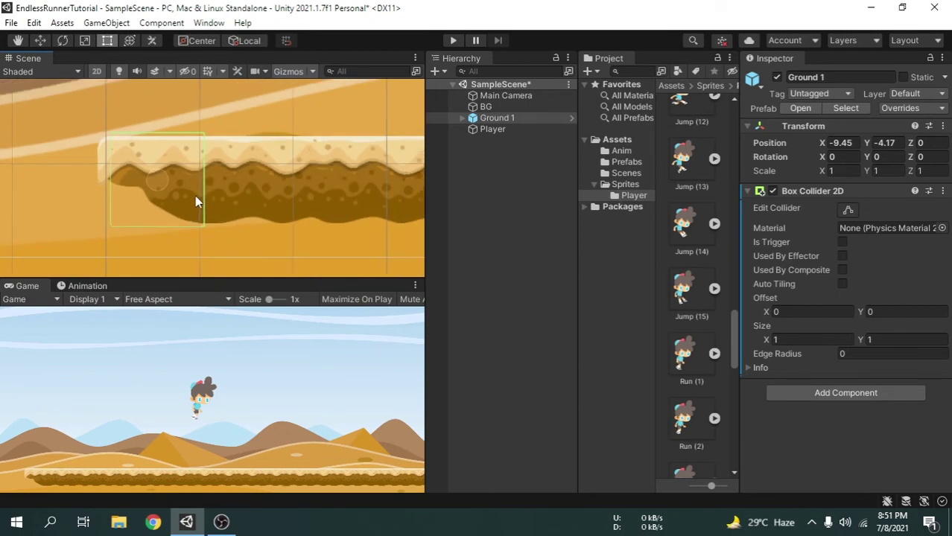
scroll(197, 197, "down", 2)
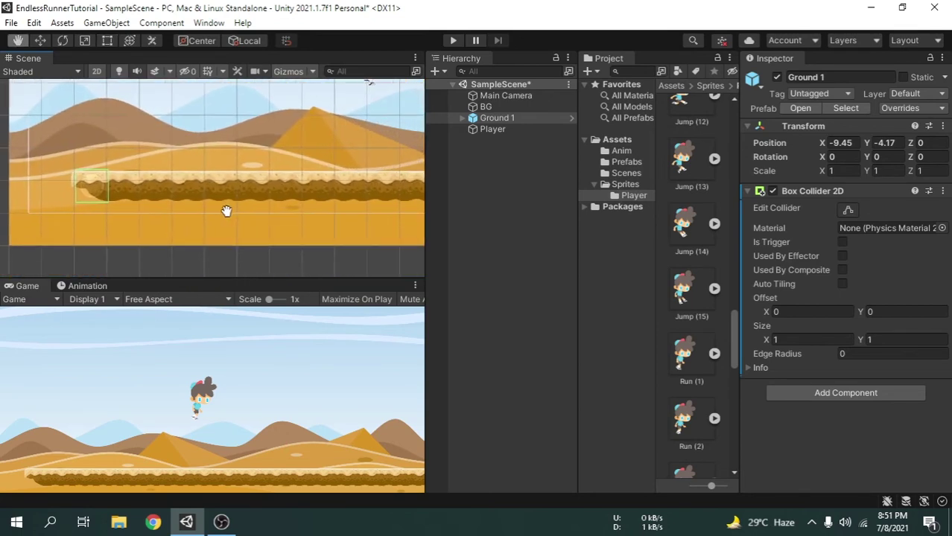
scroll(186, 201, "down", 1)
scroll(298, 201, "up", 1)
middle_click_drag(298, 202, 232, 231)
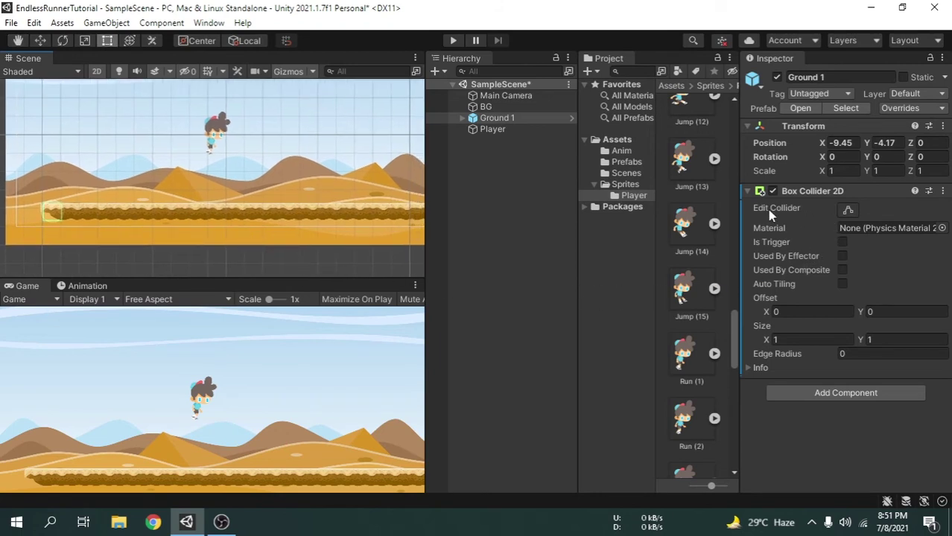
Edit Ground 1's Box Collider 2D, stretching its right and left edges to the strip's ends.
left_click(849, 209)
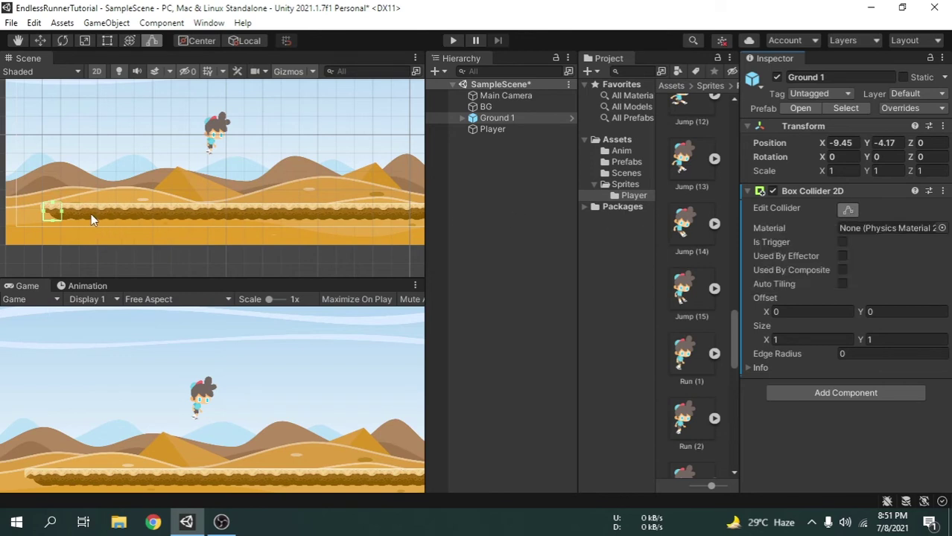
left_click_drag(64, 216, 423, 215)
middle_click_drag(380, 226, 311, 220)
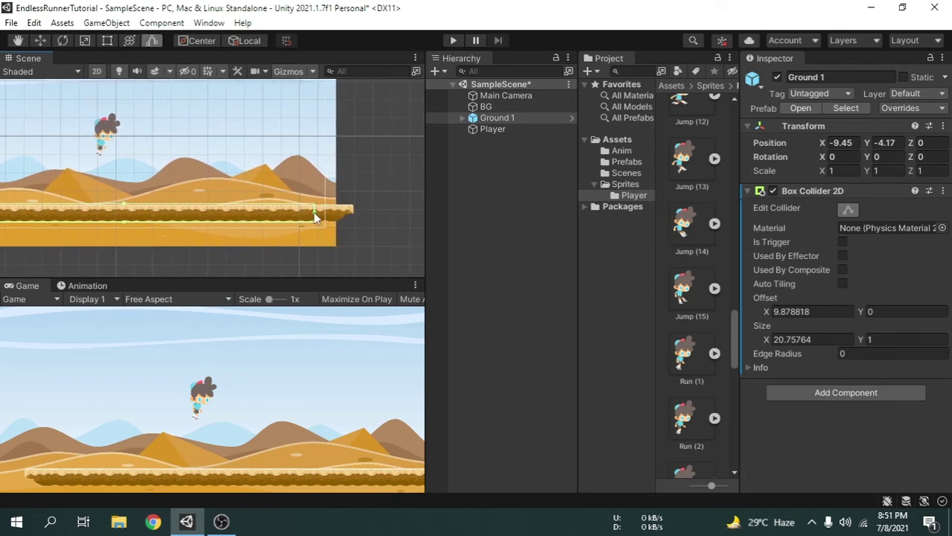
left_click_drag(314, 213, 353, 216)
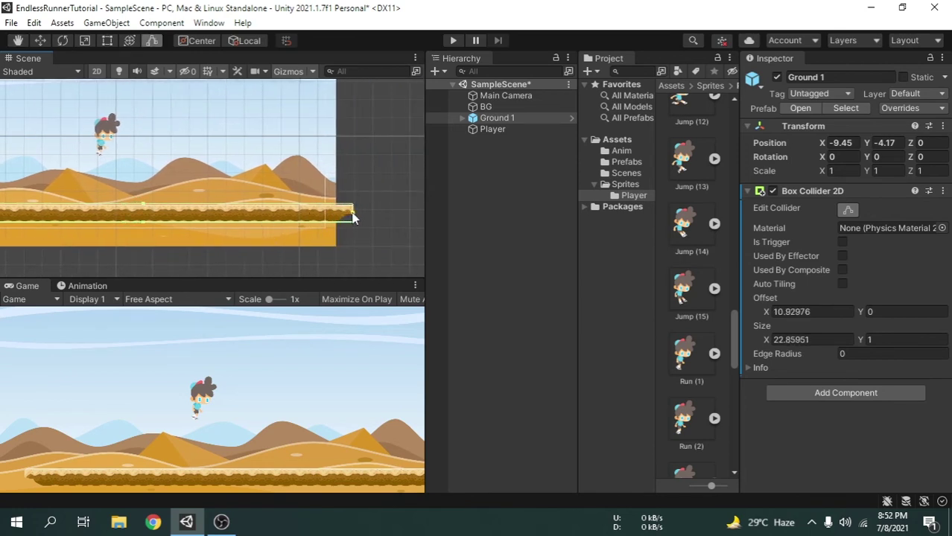
middle_click_drag(187, 238, 330, 247)
scroll(107, 227, "up", 5)
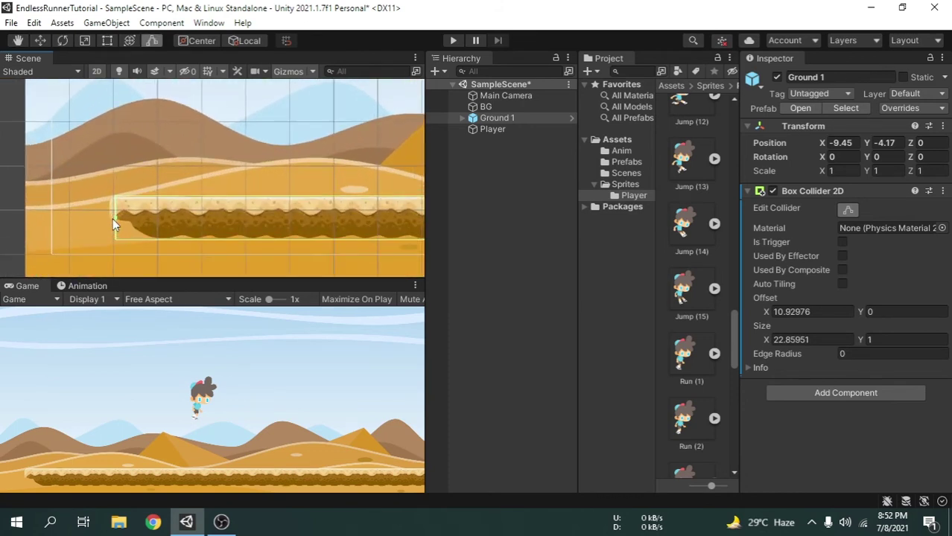
left_click_drag(116, 215, 113, 216)
middle_click_drag(231, 253, 112, 245)
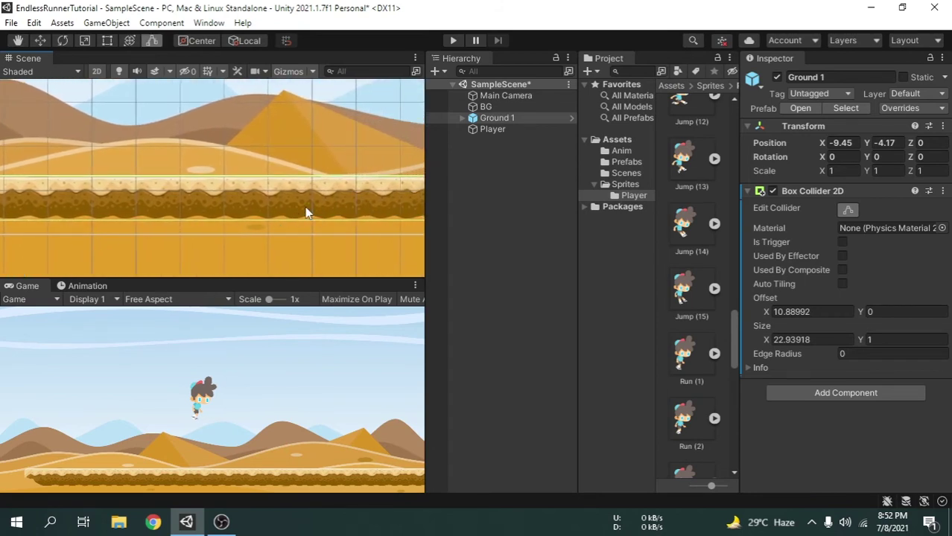
middle_click_drag(308, 210, 180, 218)
scroll(173, 187, "up", 4)
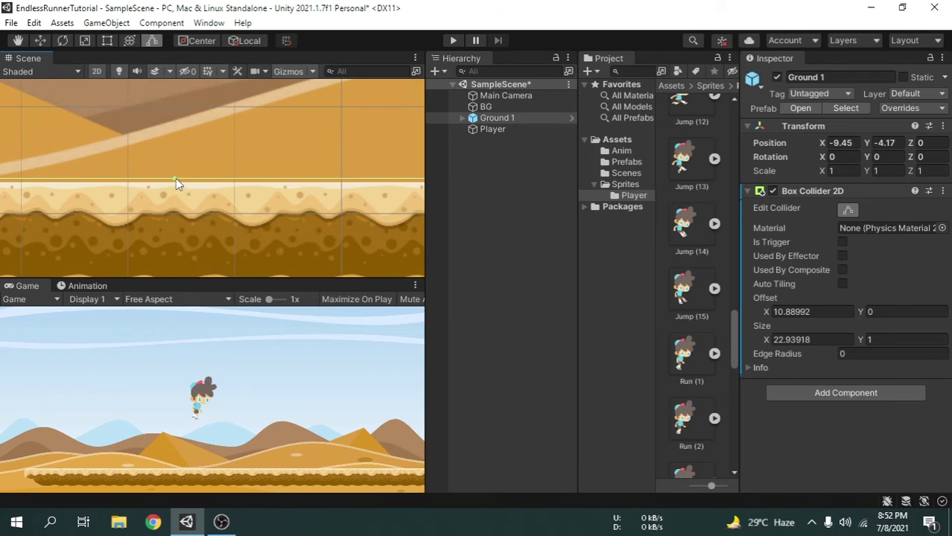
Fit the collider's top and bottom edges to the ground, reaching about 22.94 by 0.86.
left_click_drag(176, 178, 176, 185)
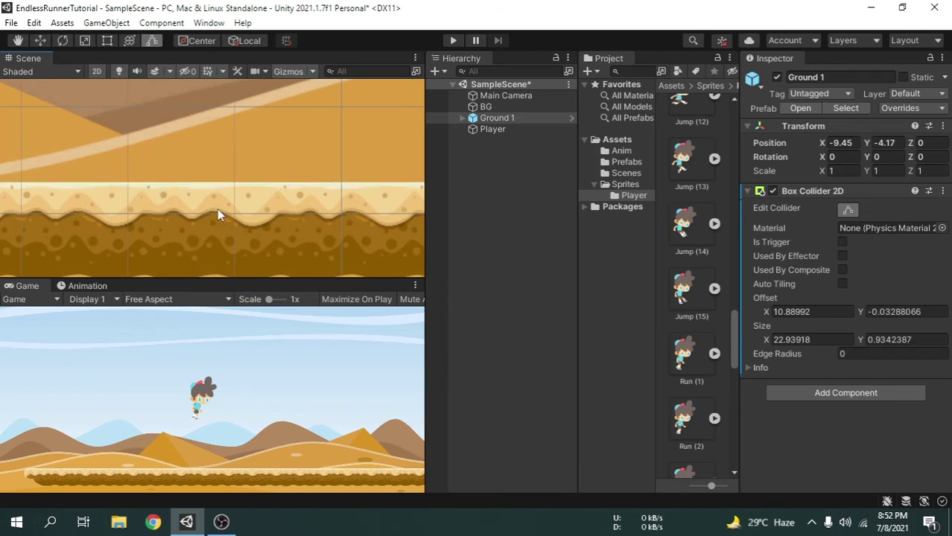
middle_click_drag(223, 206, 222, 168)
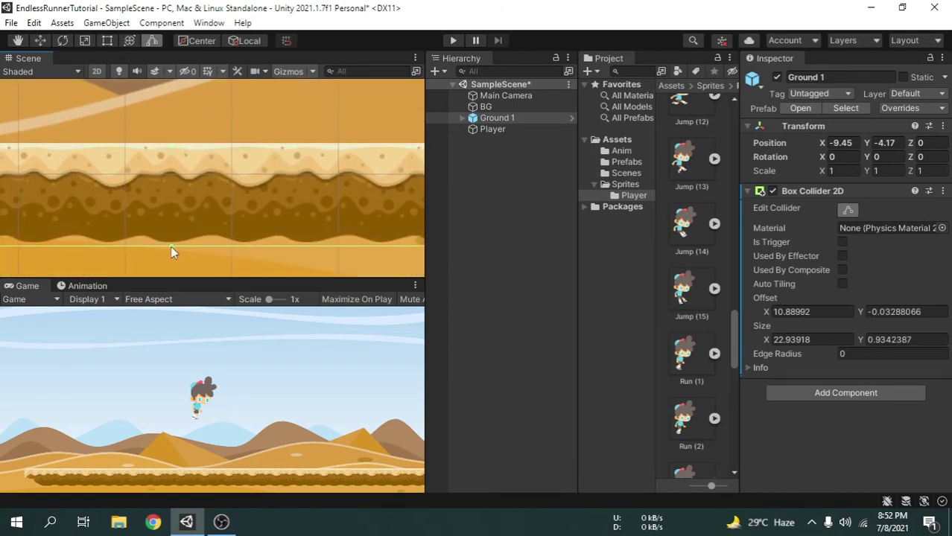
left_click_drag(170, 246, 172, 238)
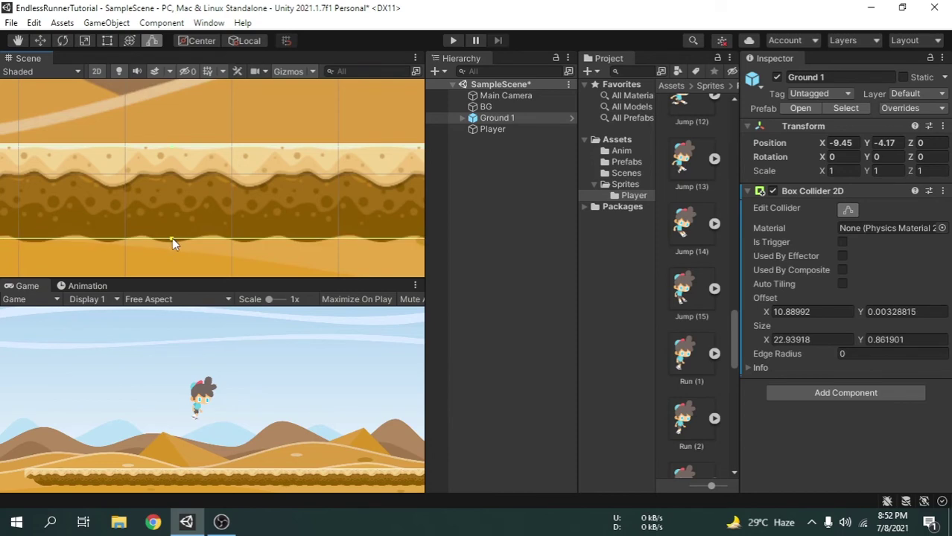
scroll(248, 251, "down", 8)
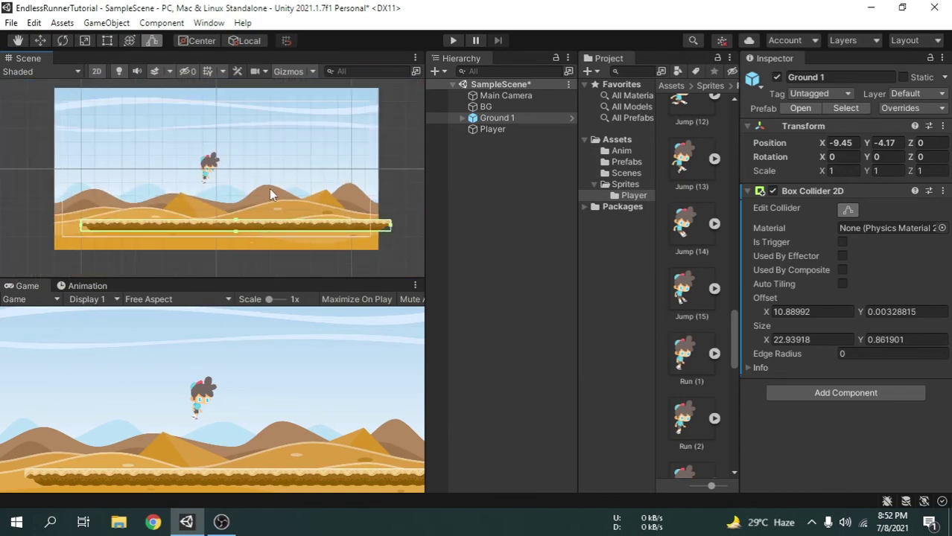
scroll(253, 201, "down", 3)
scroll(253, 201, "up", 1)
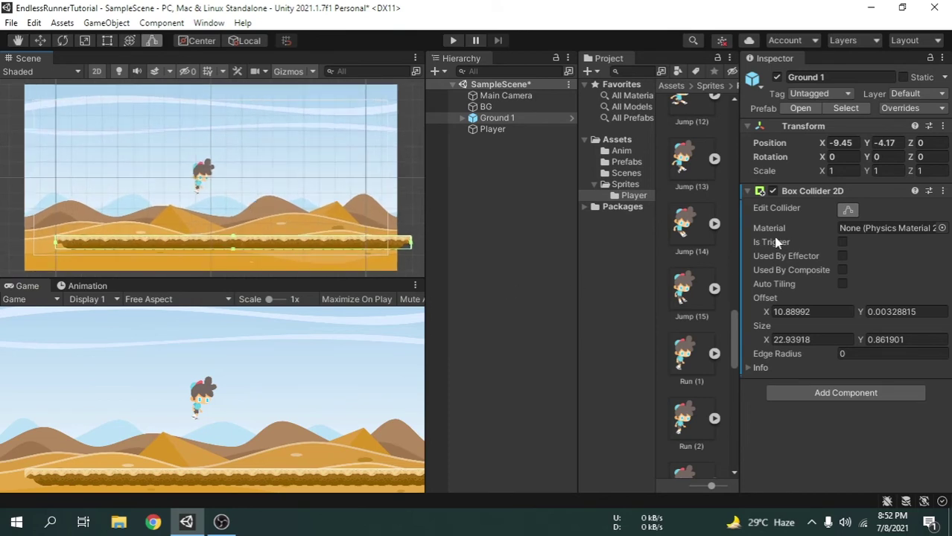
left_click(849, 212)
Stop collider editing and apply Ground 1's collider override to its prefab with Apply All.
left_click(849, 211)
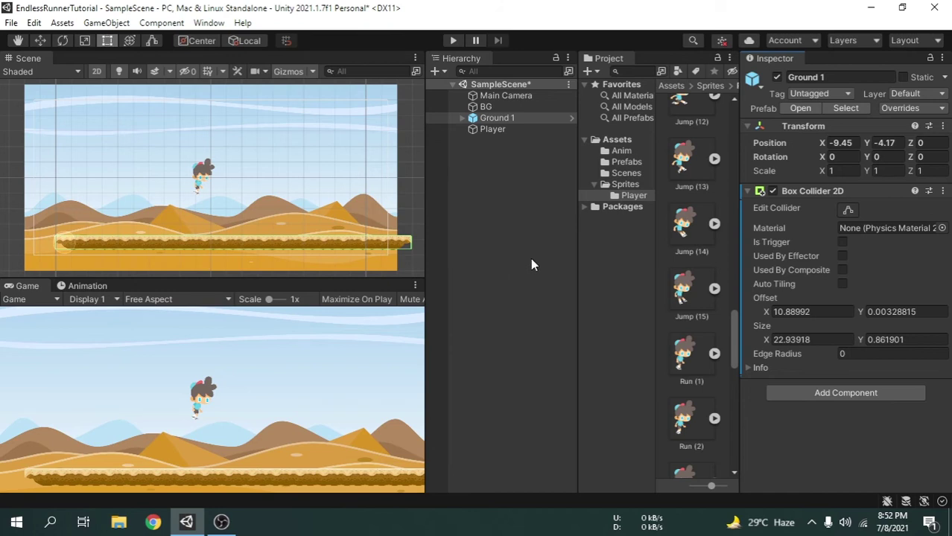
left_click(928, 112)
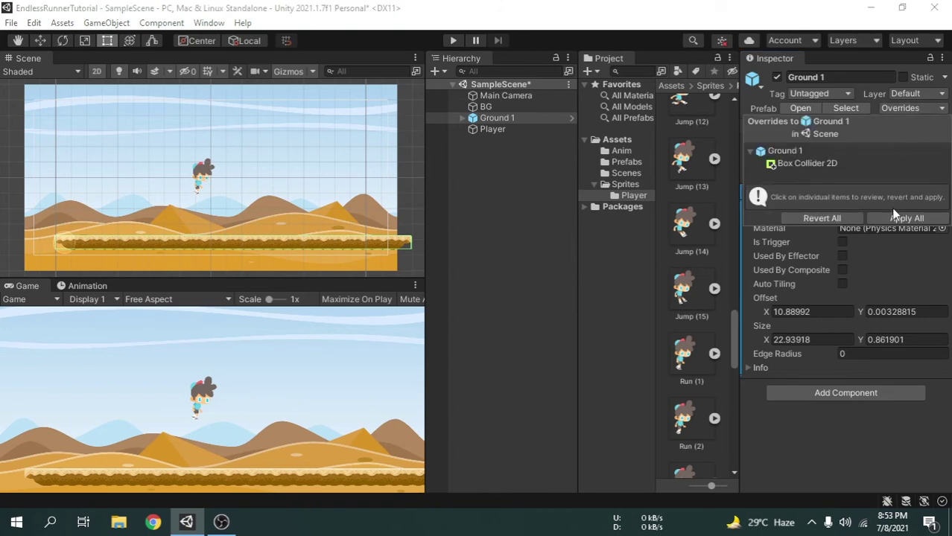
left_click(897, 220)
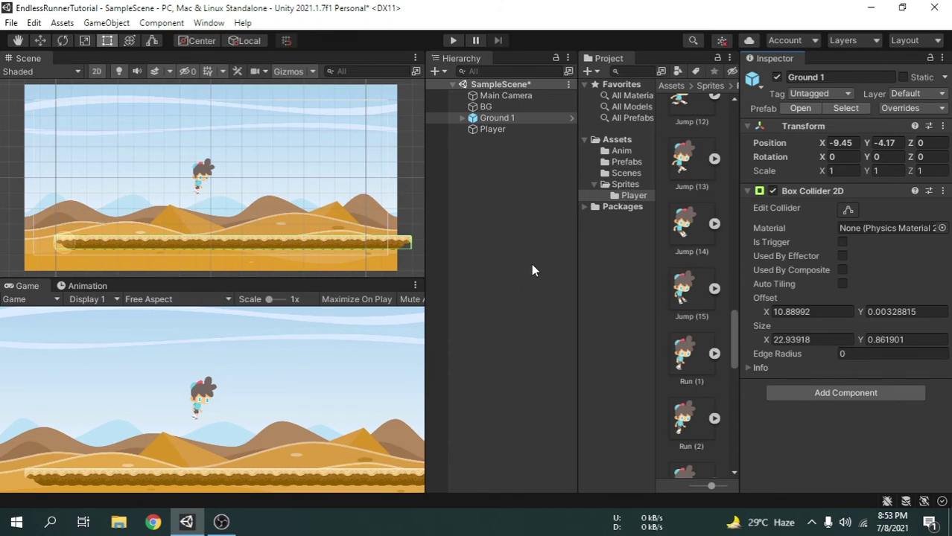
Open the Ground 2 prefab and add a Box Collider 2D to it.
left_click(632, 164)
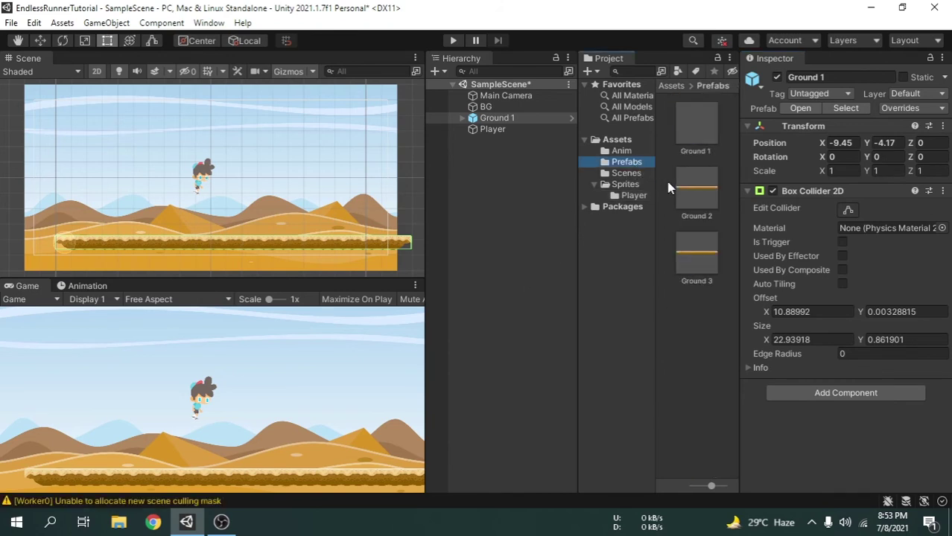
left_click(698, 204)
double_click(698, 204)
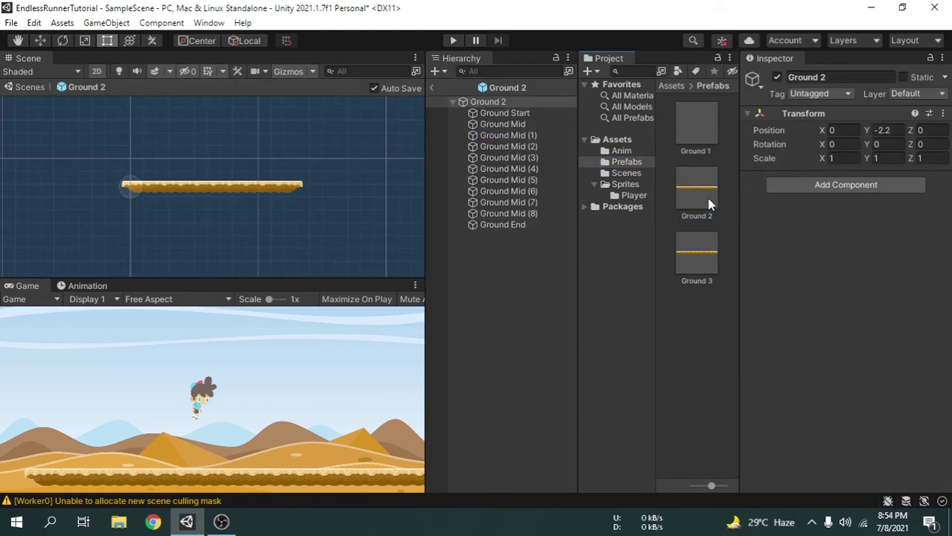
left_click(849, 192)
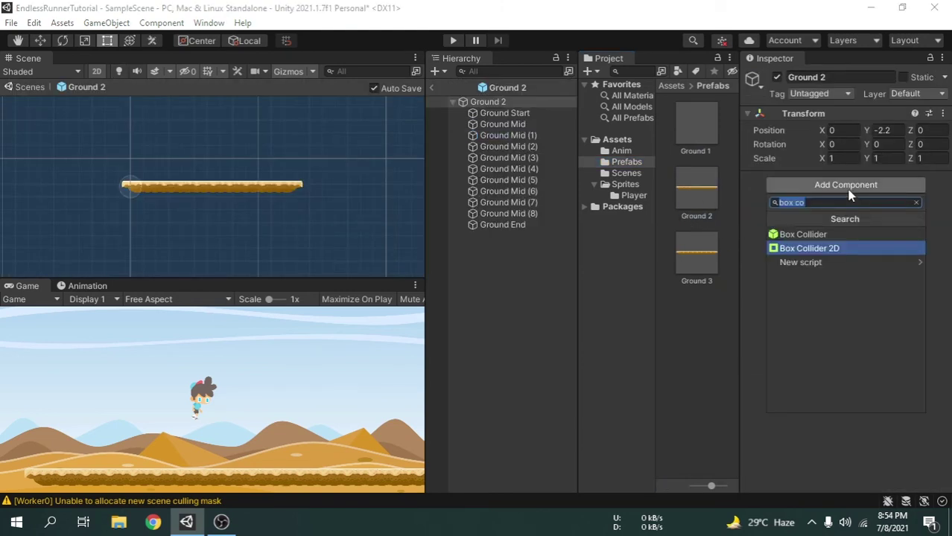
left_click(855, 250)
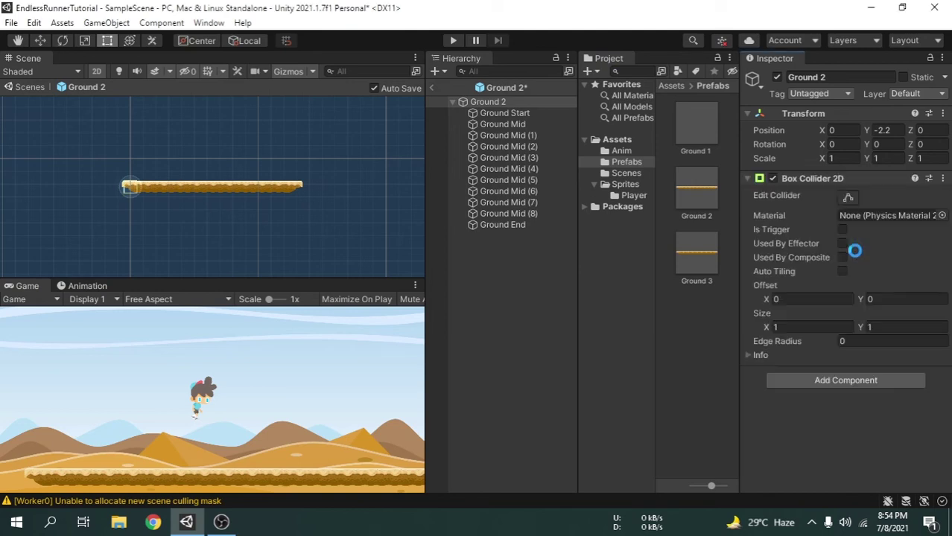
Edit the Ground 2 collider, stretching its right and left edges to the platform's ends.
left_click(849, 198)
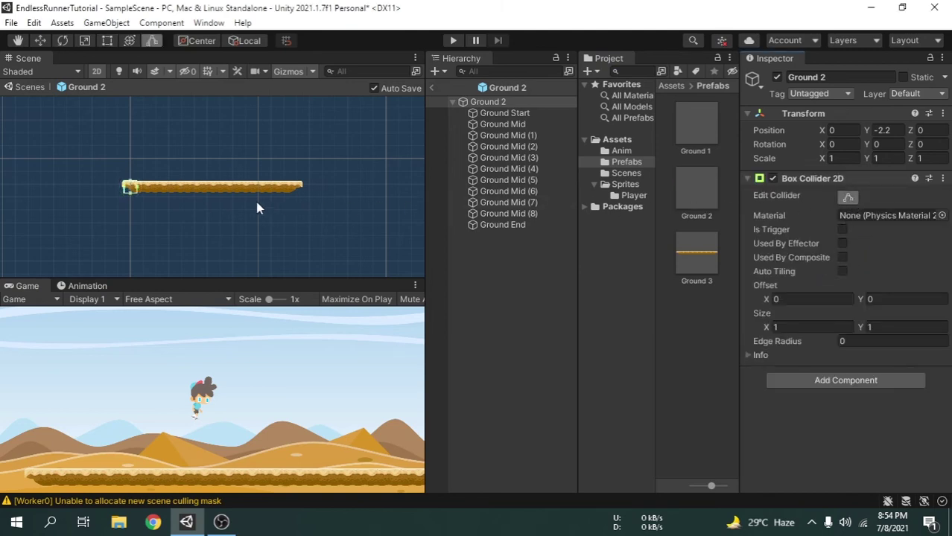
scroll(260, 195, "up", 4)
scroll(128, 202, "down", 1)
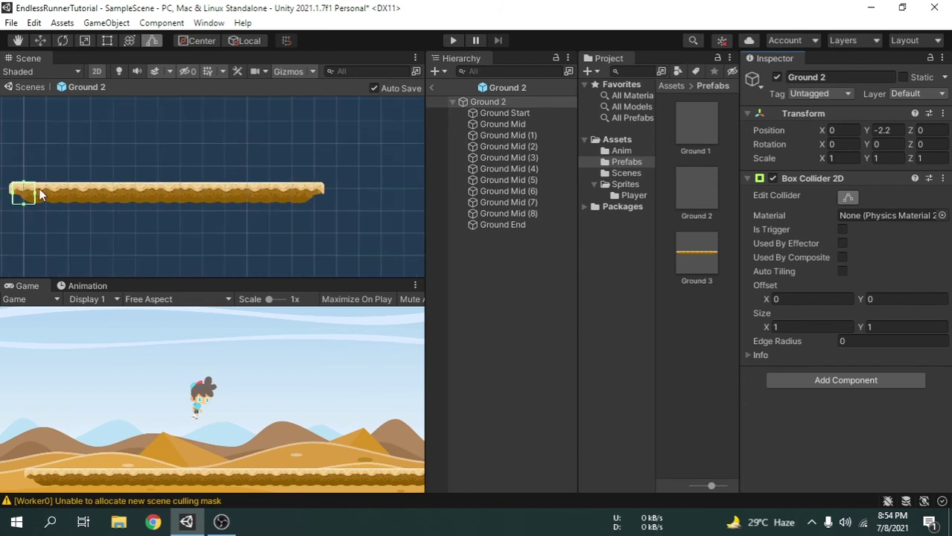
left_click_drag(37, 194, 322, 199)
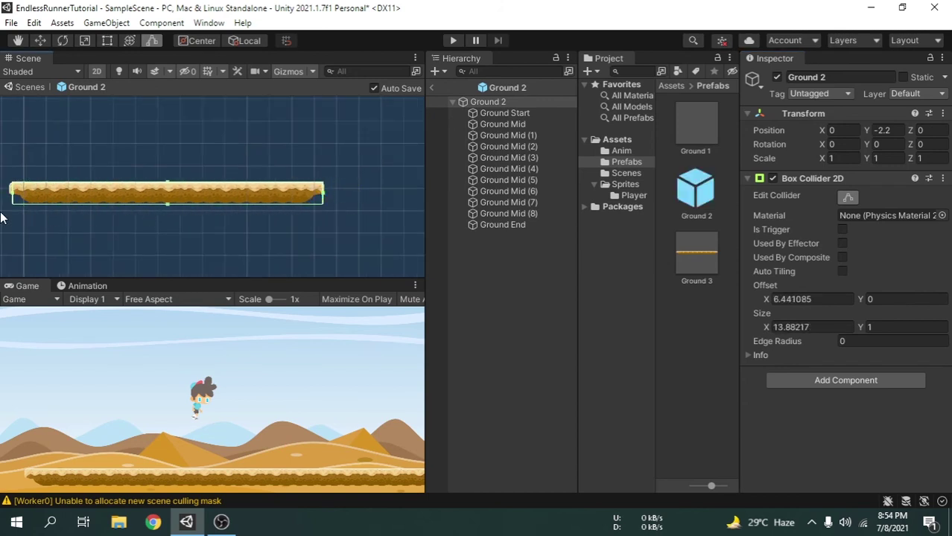
scroll(3, 182, "up", 3)
scroll(4, 195, "up", 2)
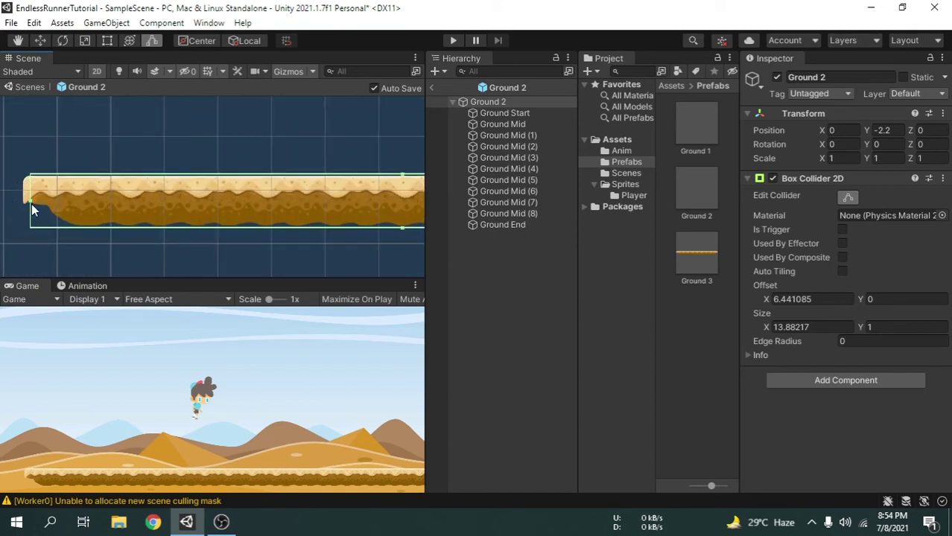
left_click_drag(32, 201, 29, 202)
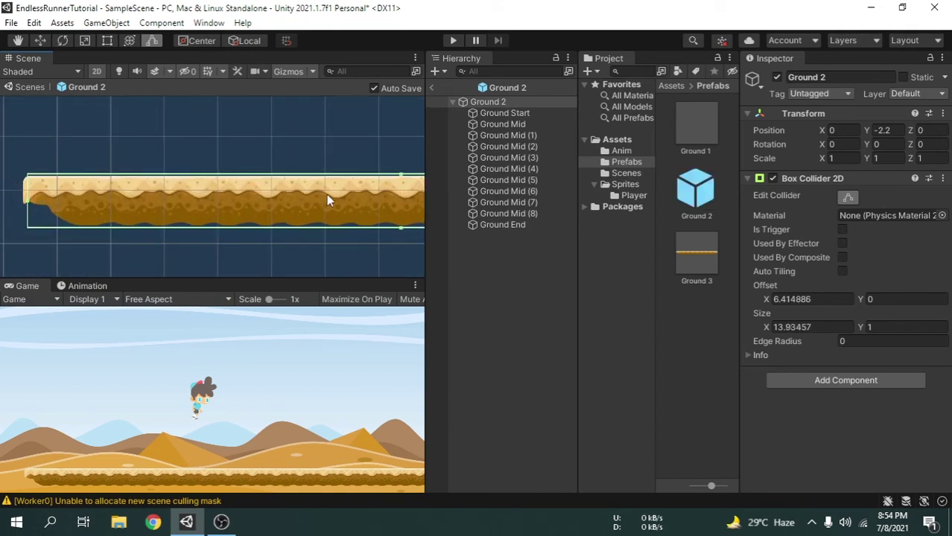
Fit the collider's top and bottom edges to the platform, giving 13.93 by 0.87.
middle_click_drag(325, 198, 169, 195)
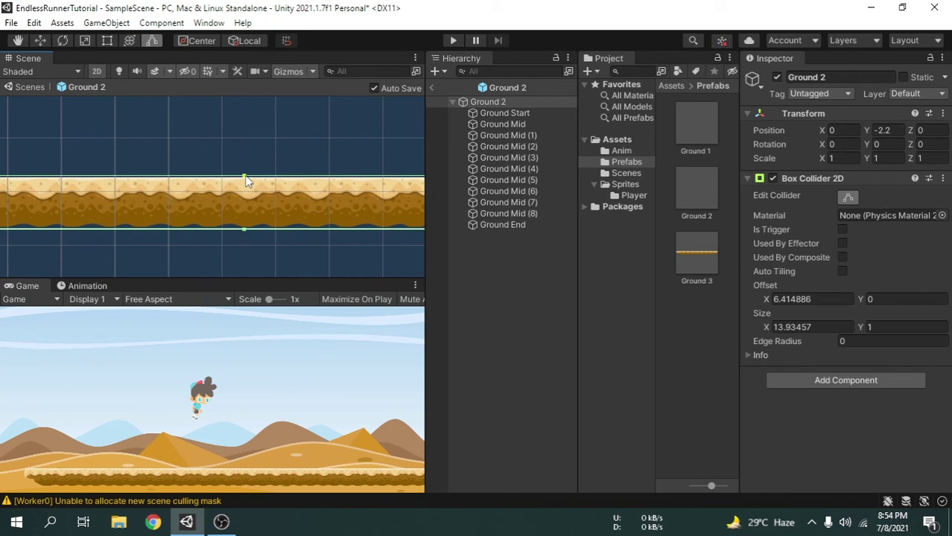
left_click_drag(246, 177, 246, 177)
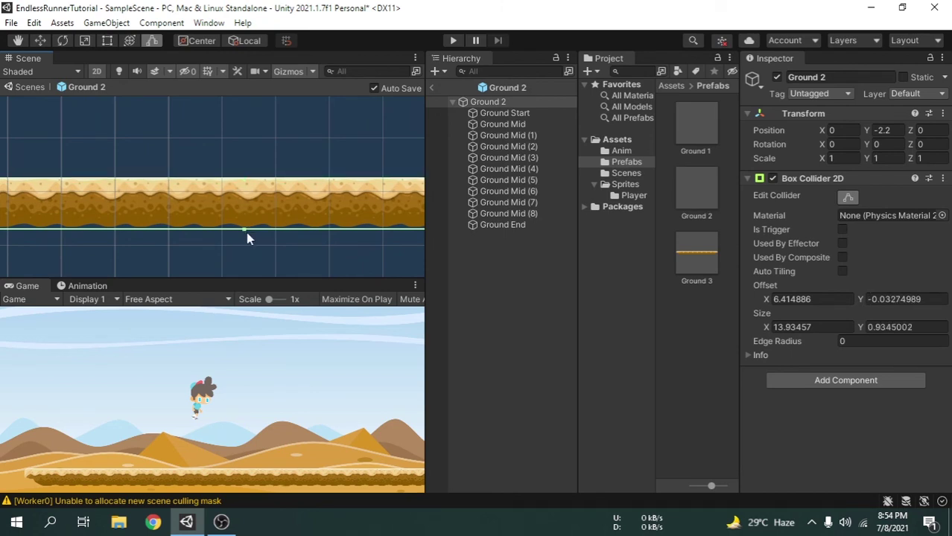
left_click_drag(246, 233, 247, 227)
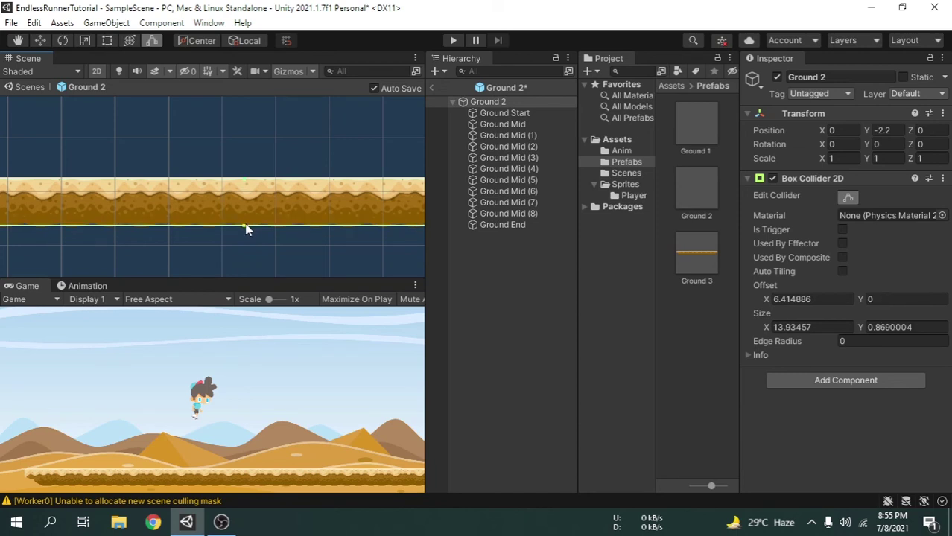
scroll(246, 189, "up", 3)
scroll(246, 188, "up", 2)
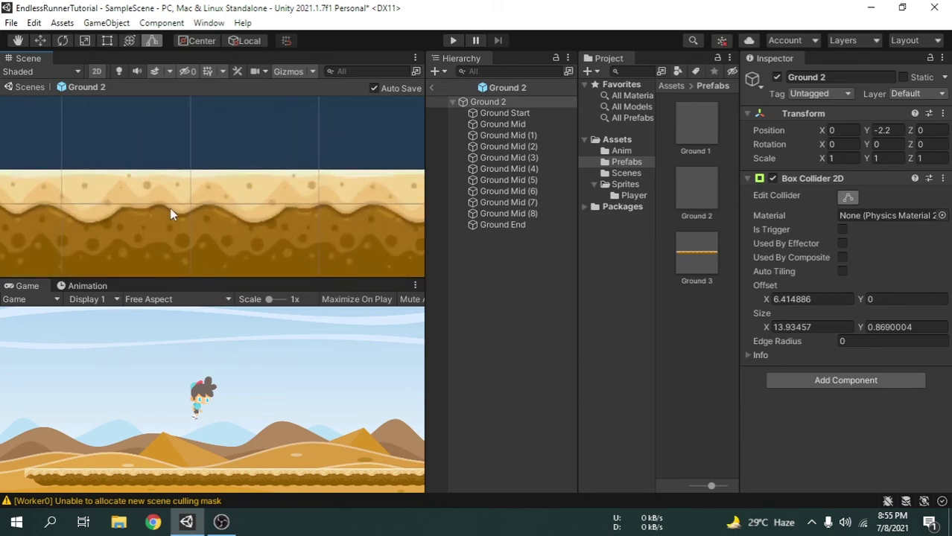
scroll(170, 211, "down", 3)
scroll(249, 212, "down", 4)
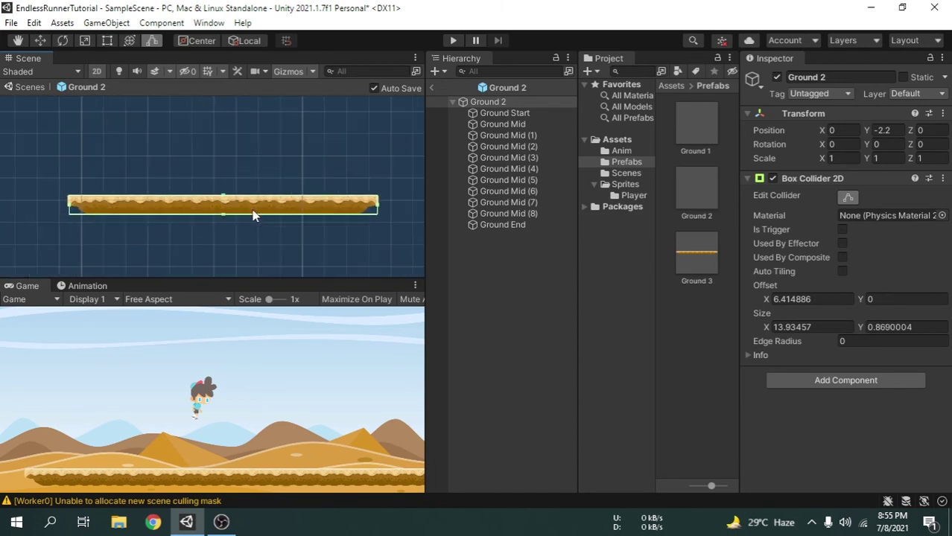
scroll(248, 213, "up", 1)
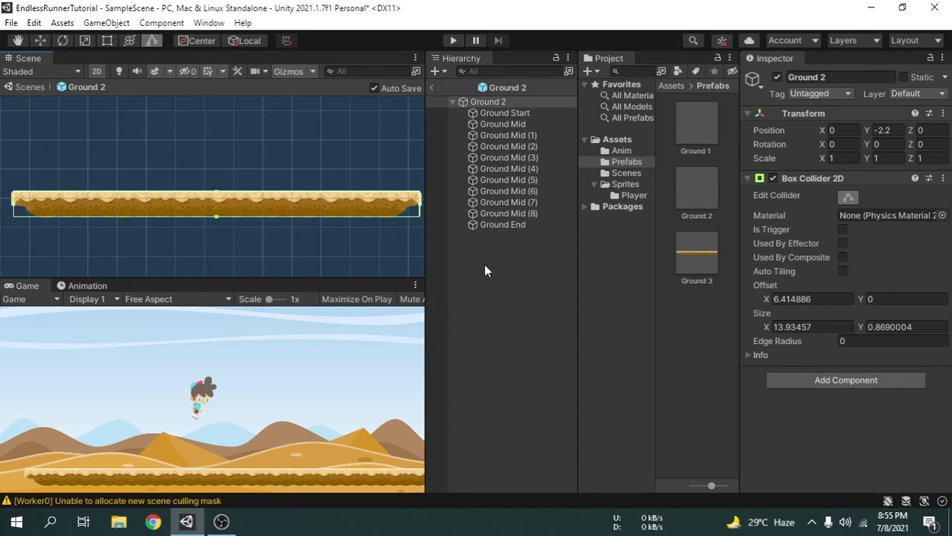
left_click(849, 195)
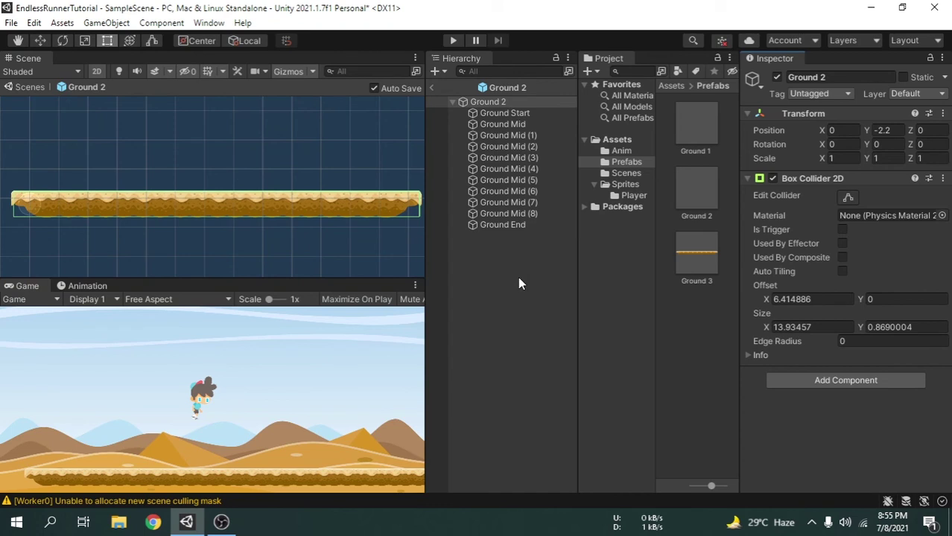
Return to the main scene, open the Ground 3 prefab, and add a Box Collider 2D.
left_click(431, 87)
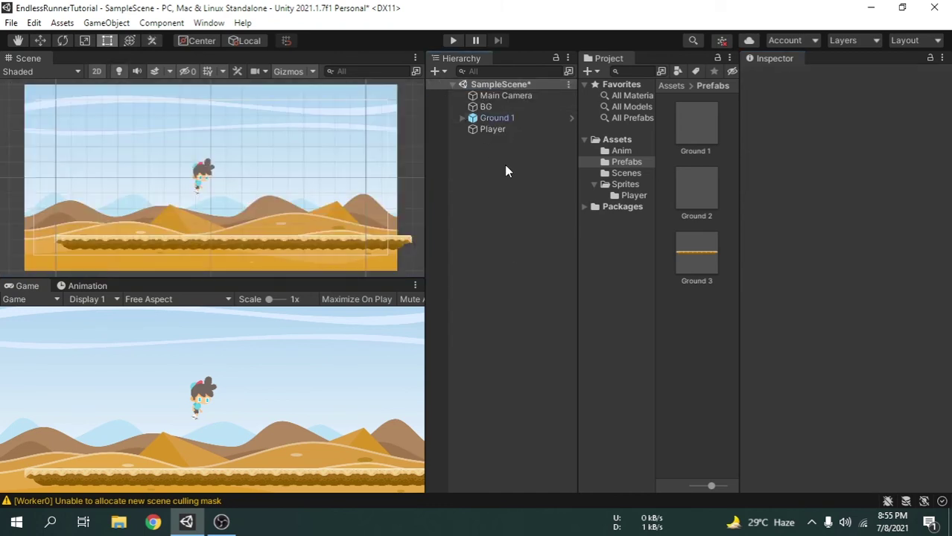
left_click(707, 262)
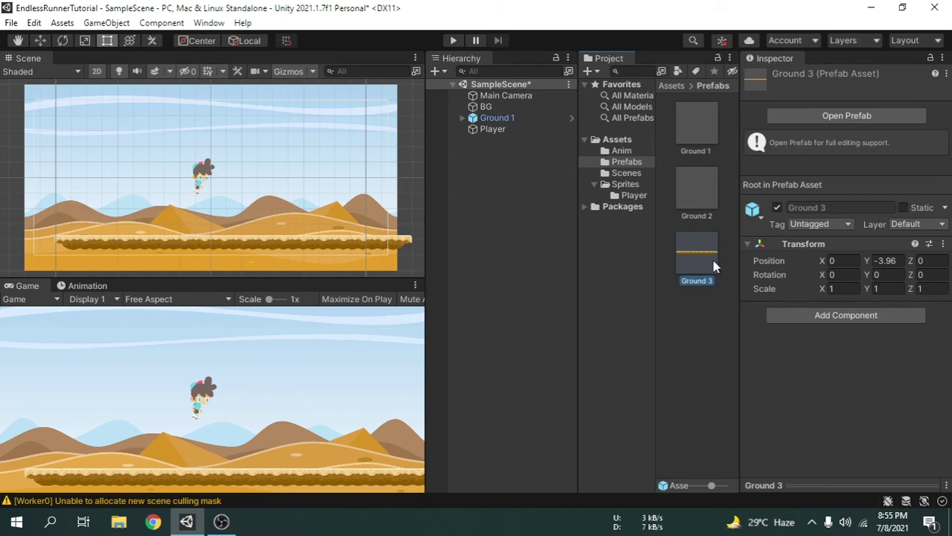
double_click(706, 260)
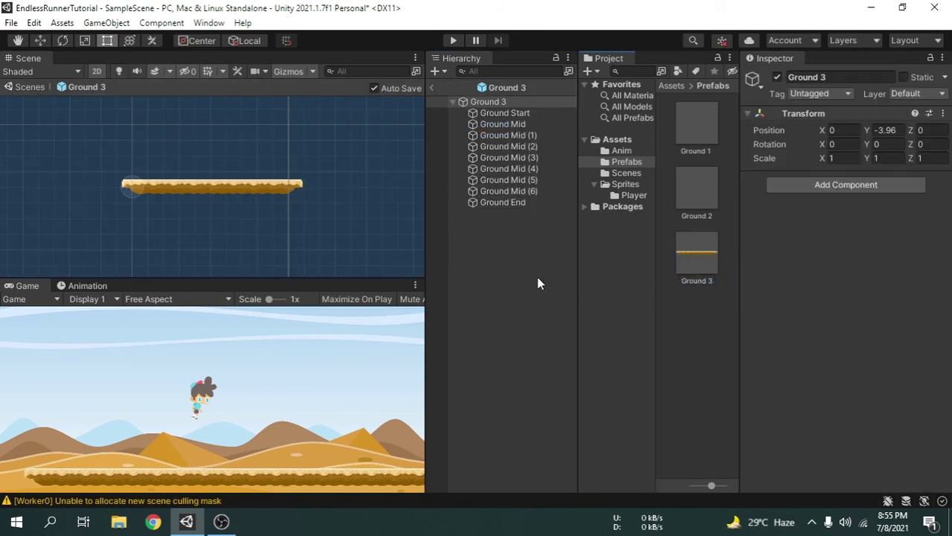
left_click(842, 186)
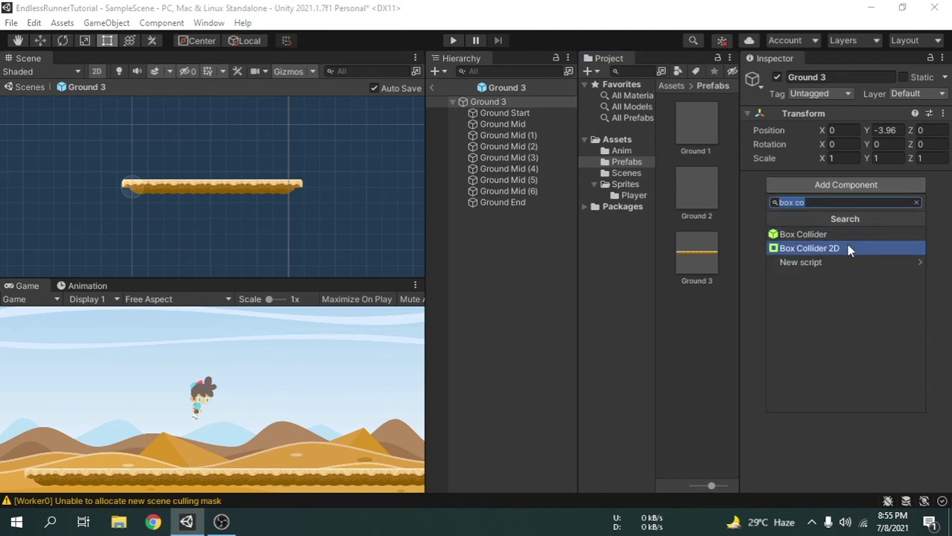
left_click(849, 250)
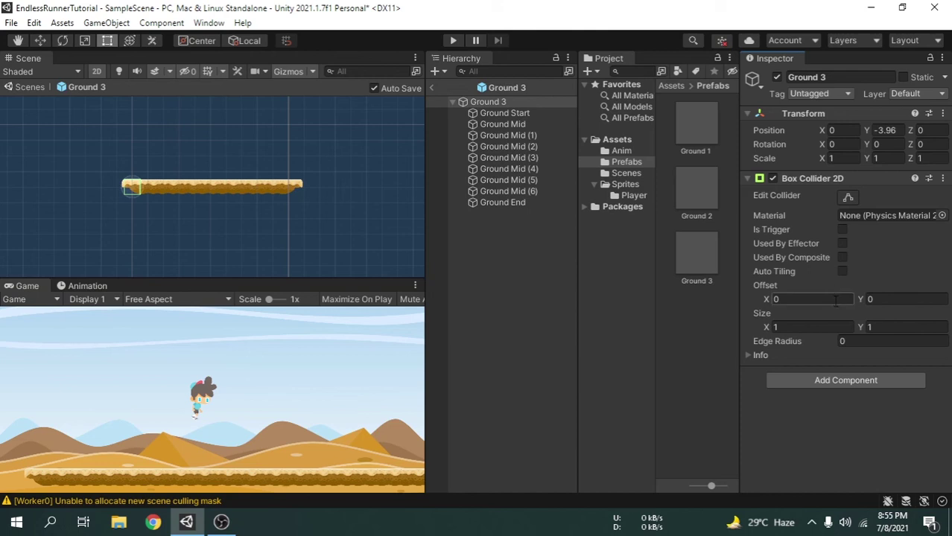
Fit the Ground 3 collider's edges to its strip, sizing it about 11.41 by 0.87.
left_click(848, 198)
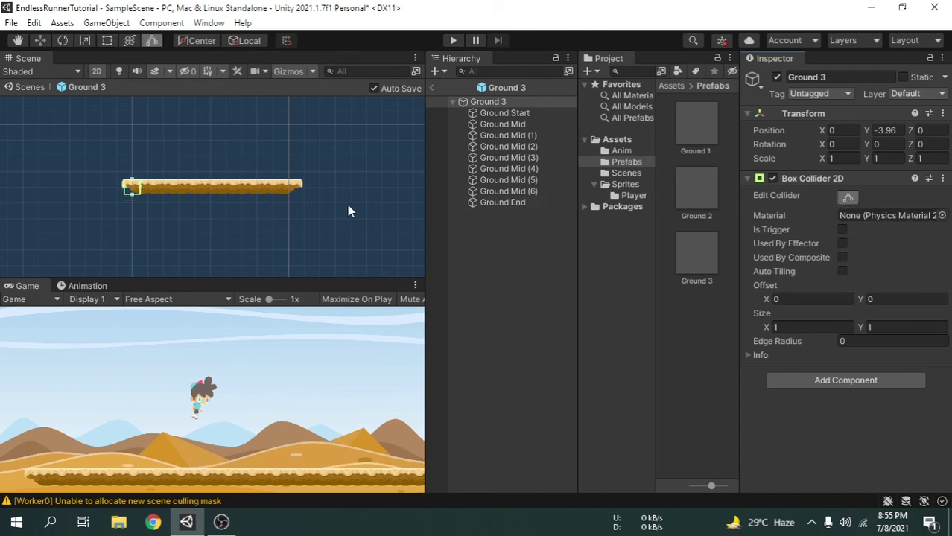
scroll(260, 195, "up", 5)
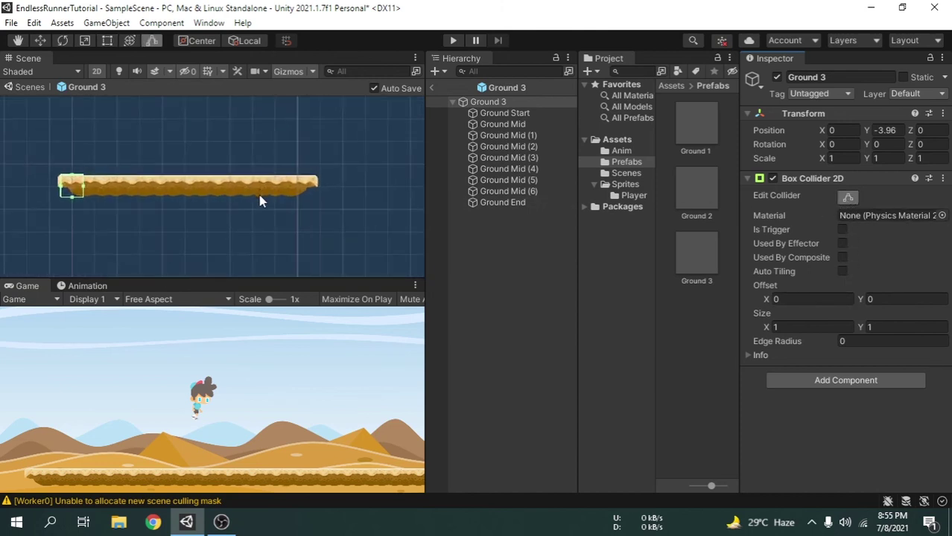
left_click_drag(57, 186, 323, 192)
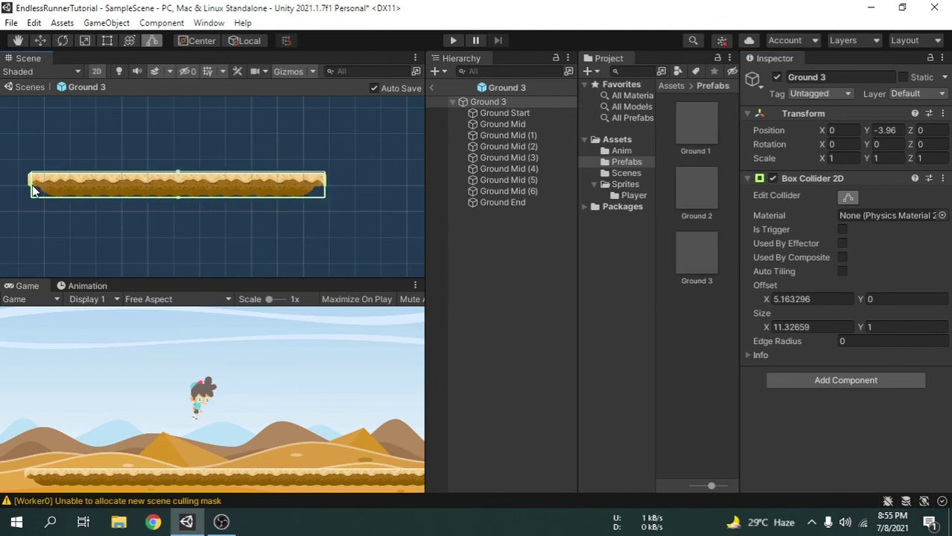
left_click_drag(33, 188, 37, 192)
left_click_drag(178, 172, 178, 174)
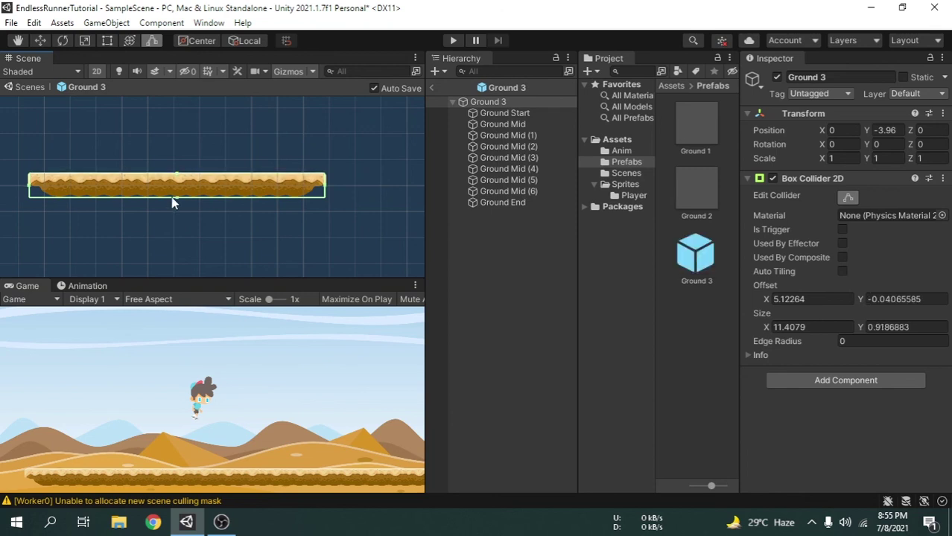
left_click_drag(178, 200, 177, 198)
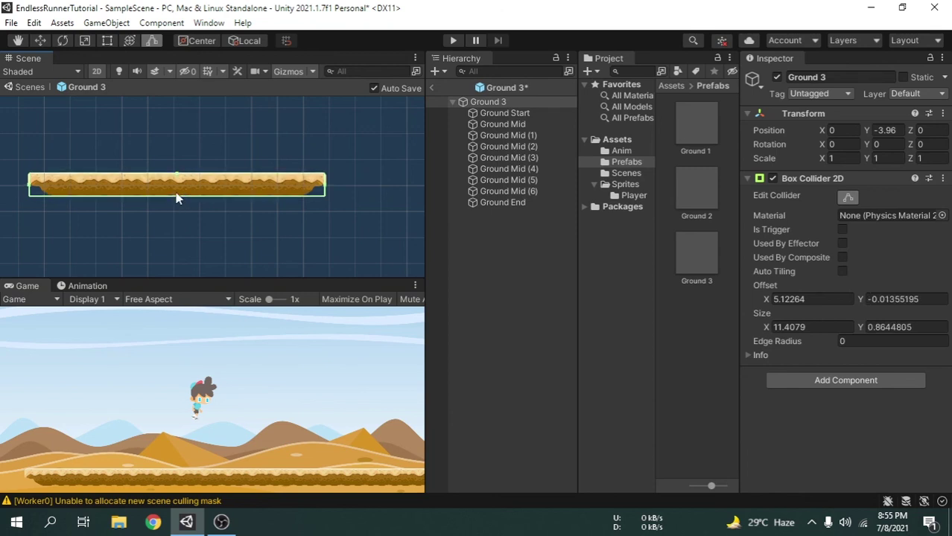
scroll(177, 197, "up", 10)
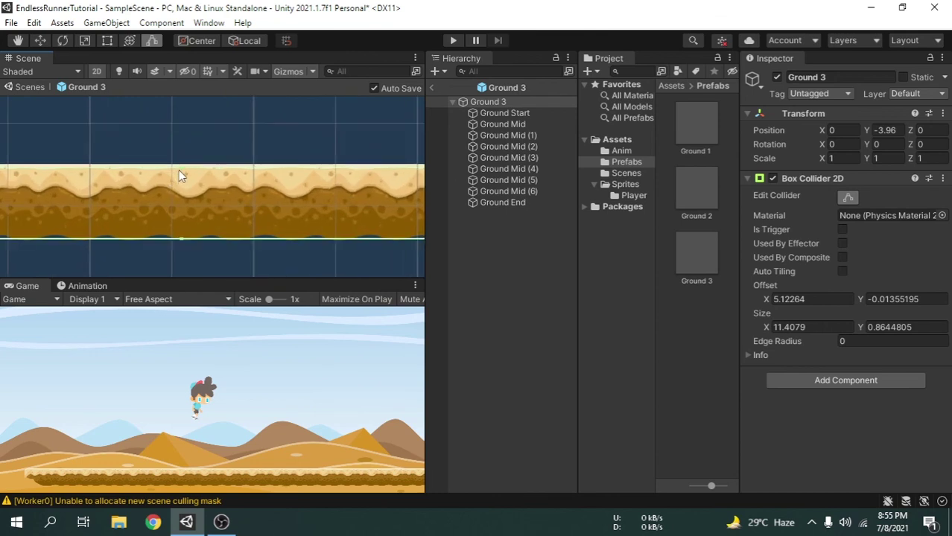
left_click_drag(182, 169, 181, 174)
left_click(847, 197)
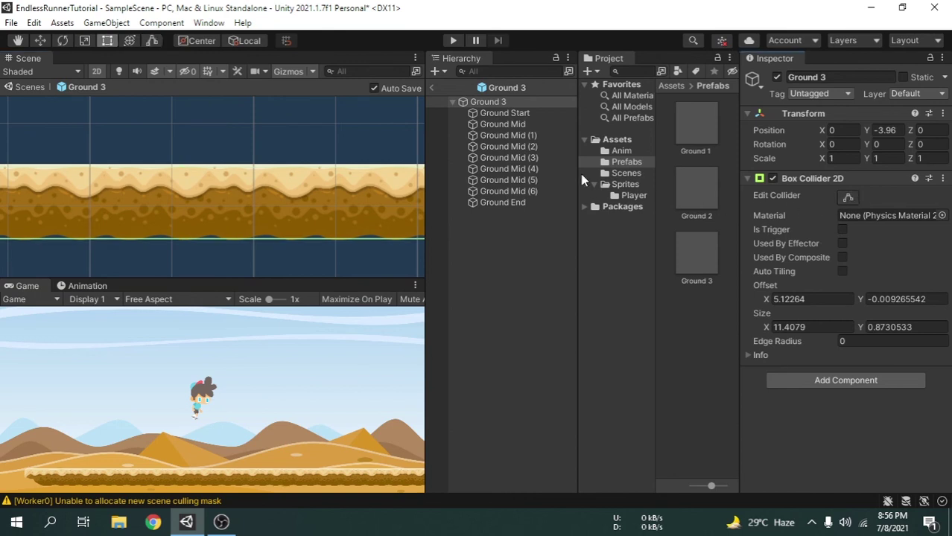
Return to SampleScene, test-play to watch the player topple over, then select Player.
left_click(433, 88)
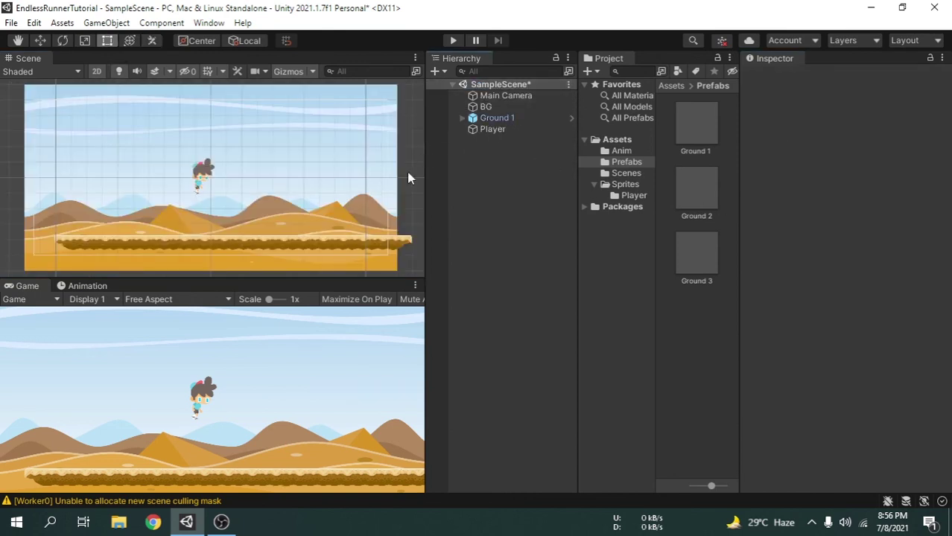
scroll(227, 201, "down", 2)
scroll(220, 208, "up", 1)
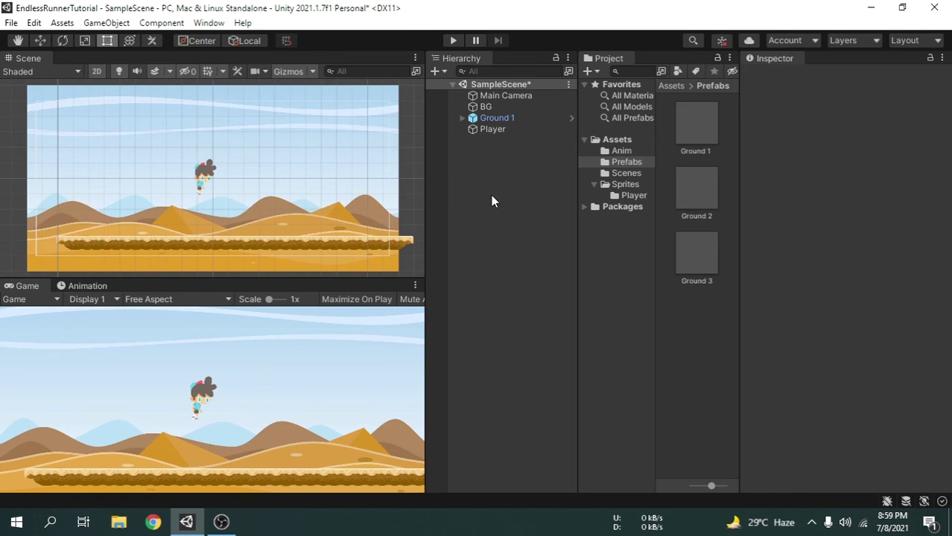
left_click(453, 39)
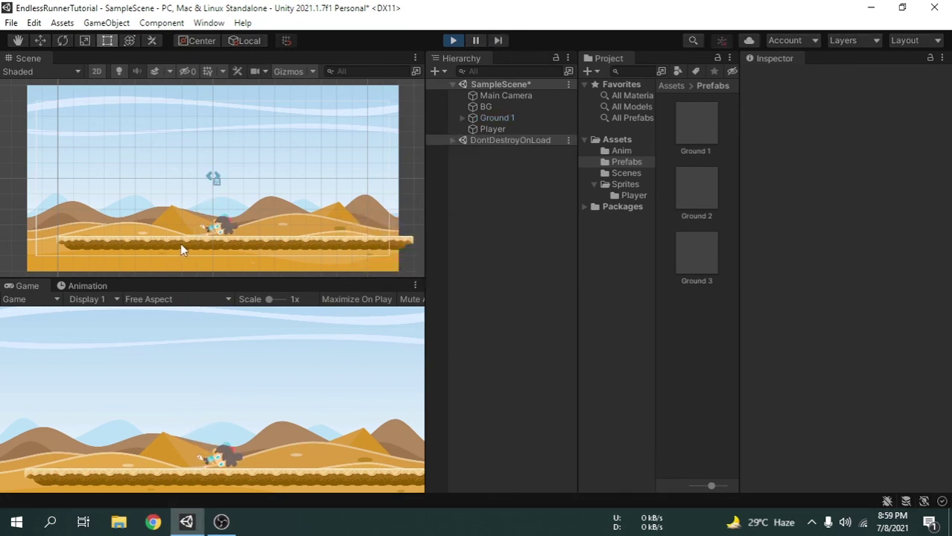
scroll(186, 244, "up", 4)
scroll(226, 251, "up", 3)
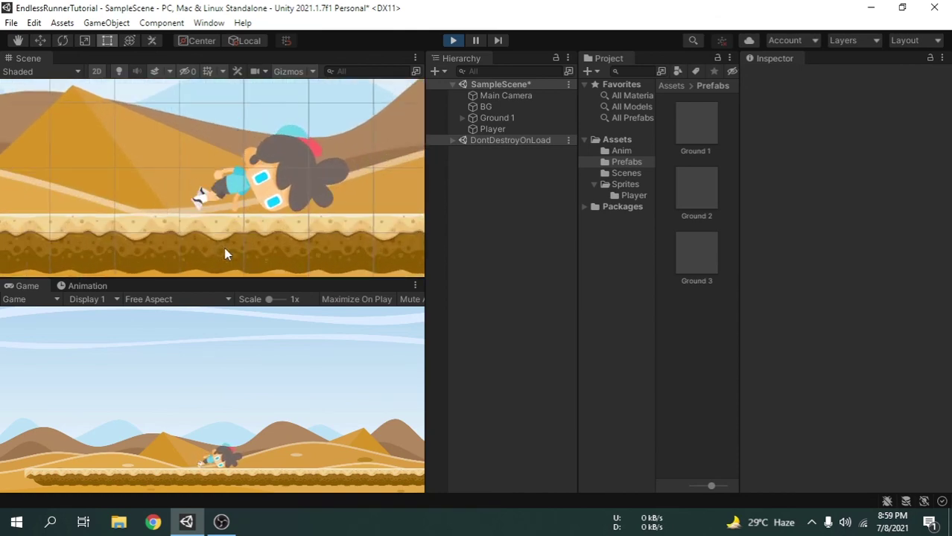
left_click(452, 40)
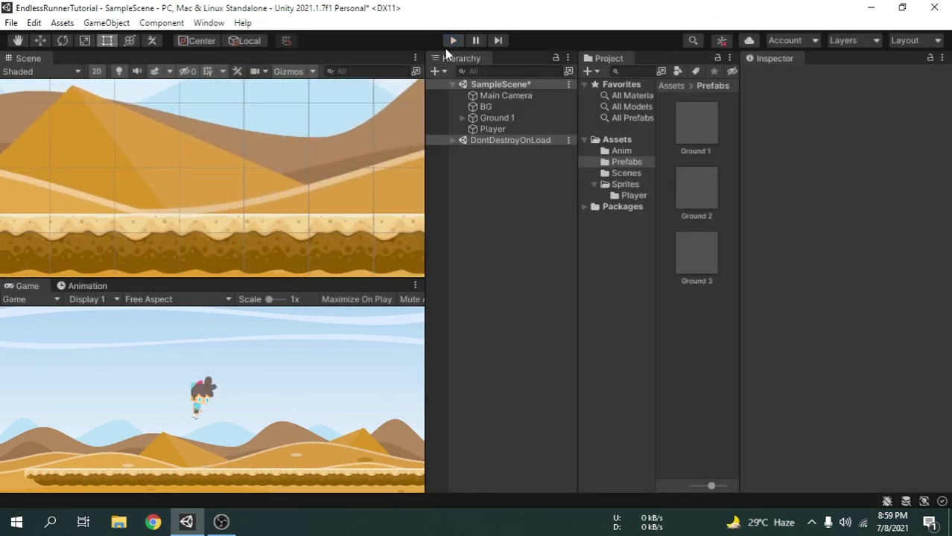
left_click(524, 131)
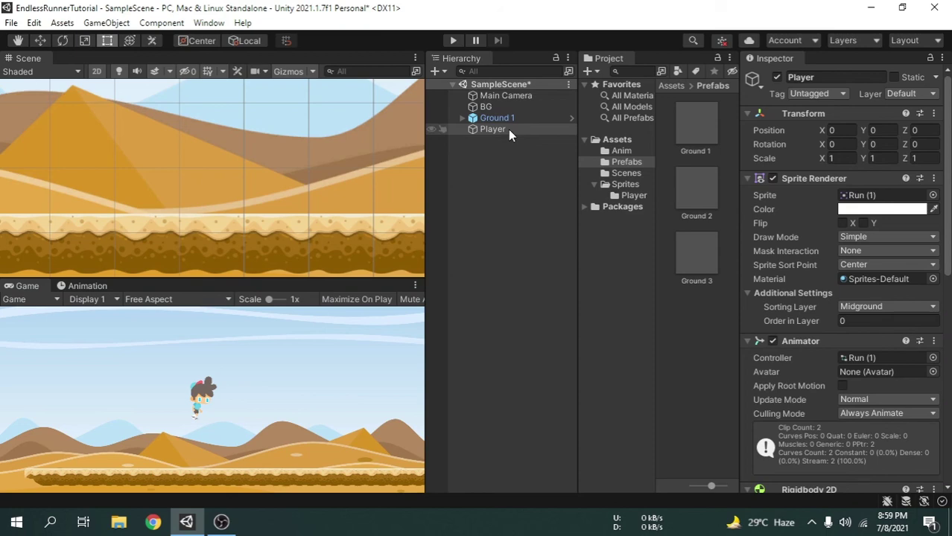
Enable Freeze Rotation Z in the Player's Rigidbody 2D Constraints, then clear the selection.
scroll(823, 264, "down", 3)
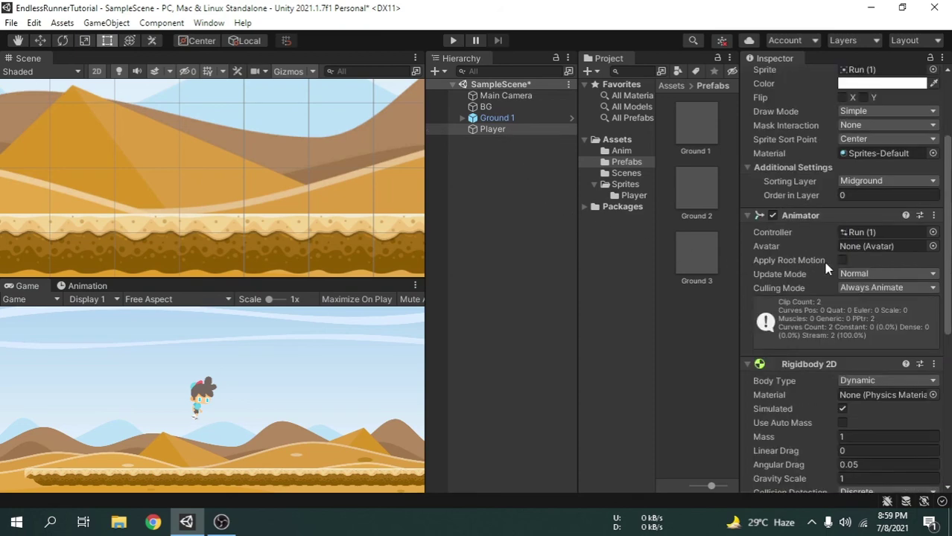
scroll(823, 264, "down", 7)
scroll(823, 264, "up", 3)
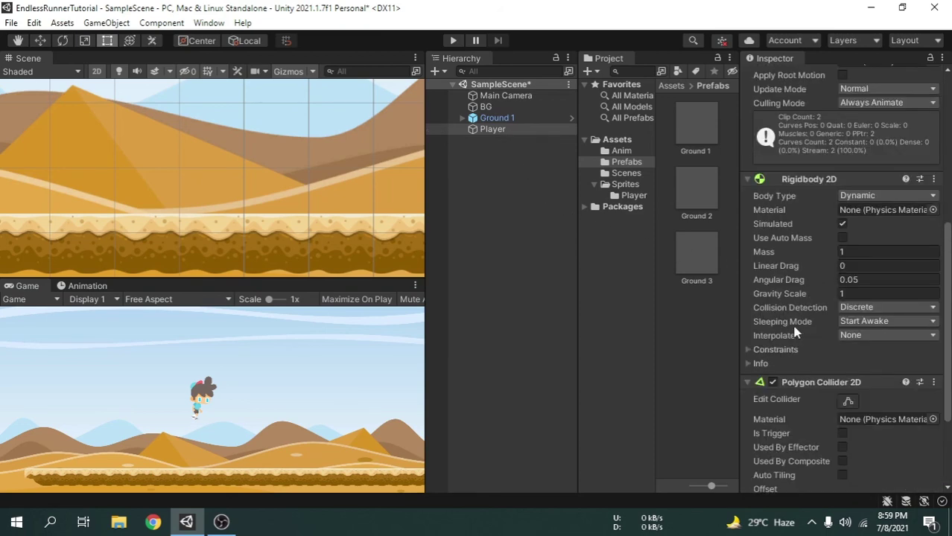
left_click(747, 349)
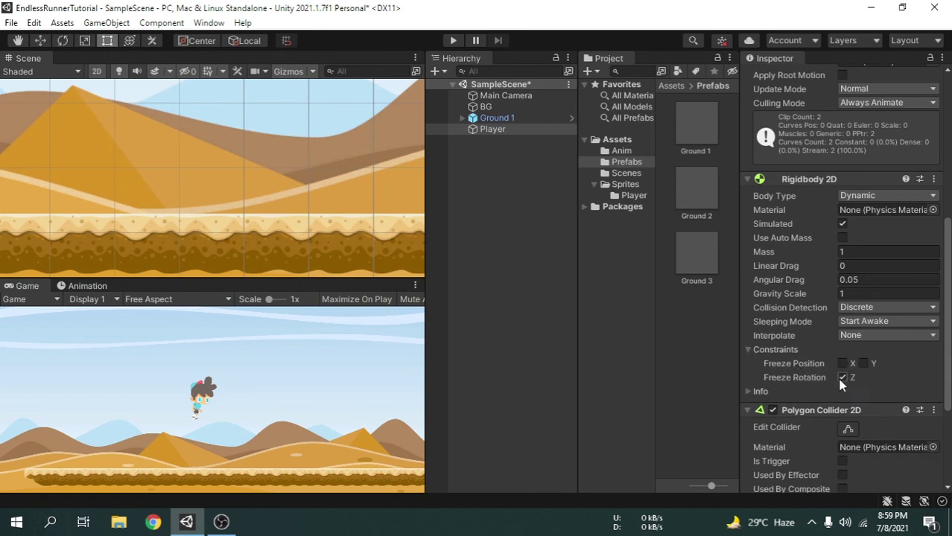
scroll(213, 191, "down", 3)
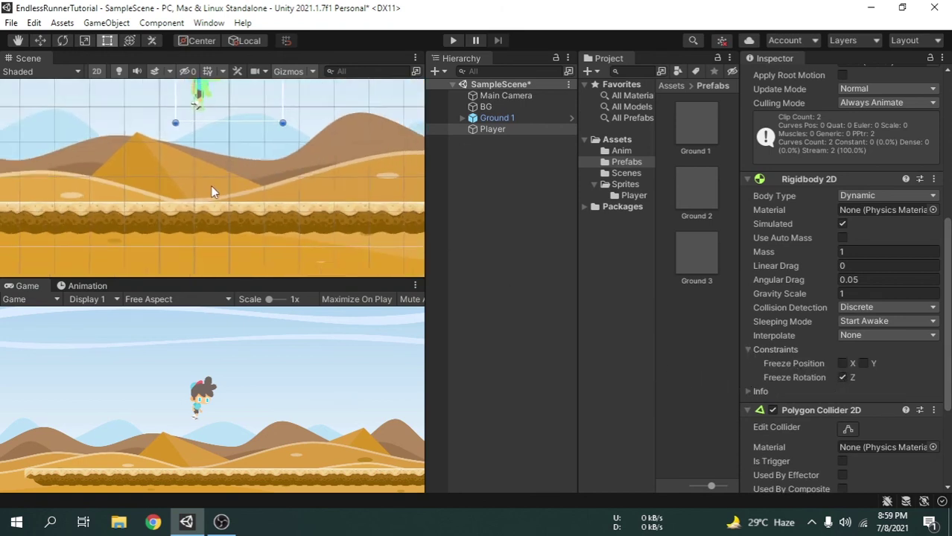
scroll(211, 188, "down", 2)
scroll(249, 197, "down", 3)
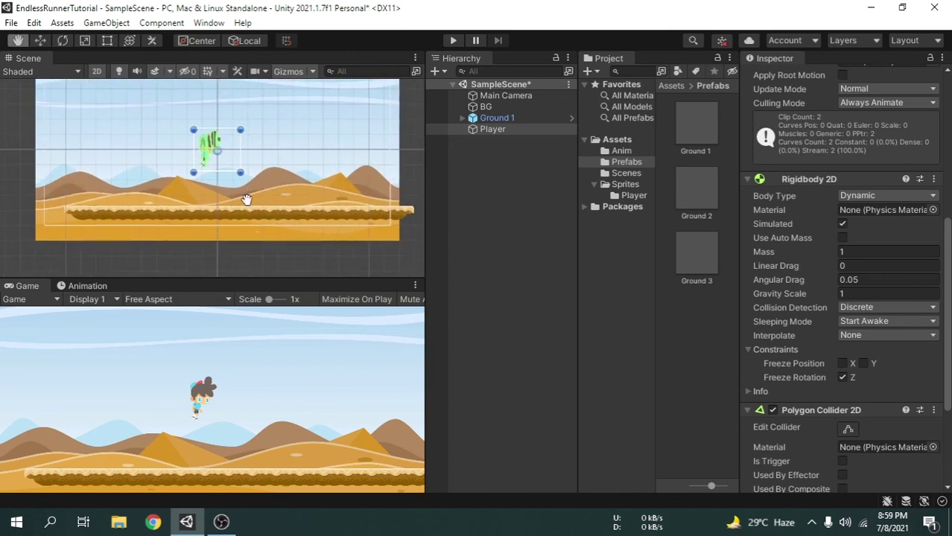
left_click(458, 231)
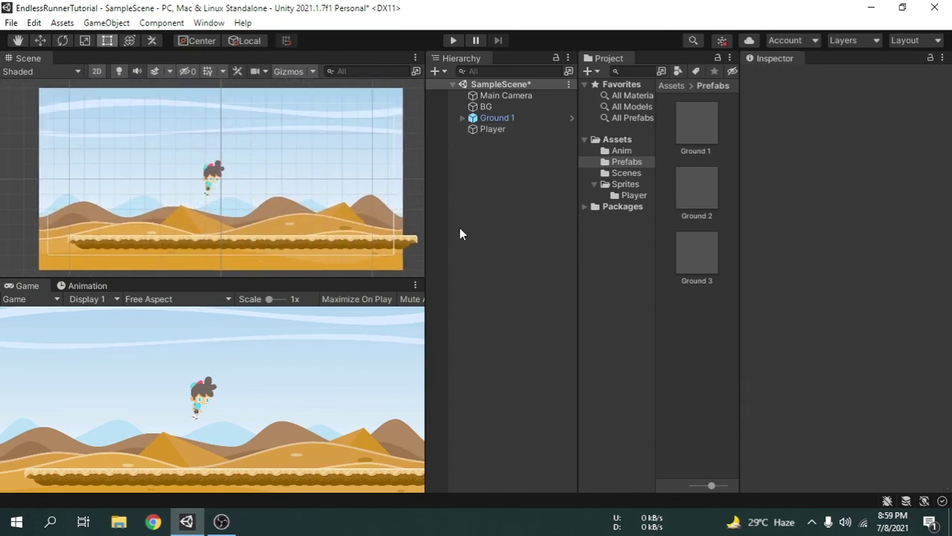
left_click(453, 40)
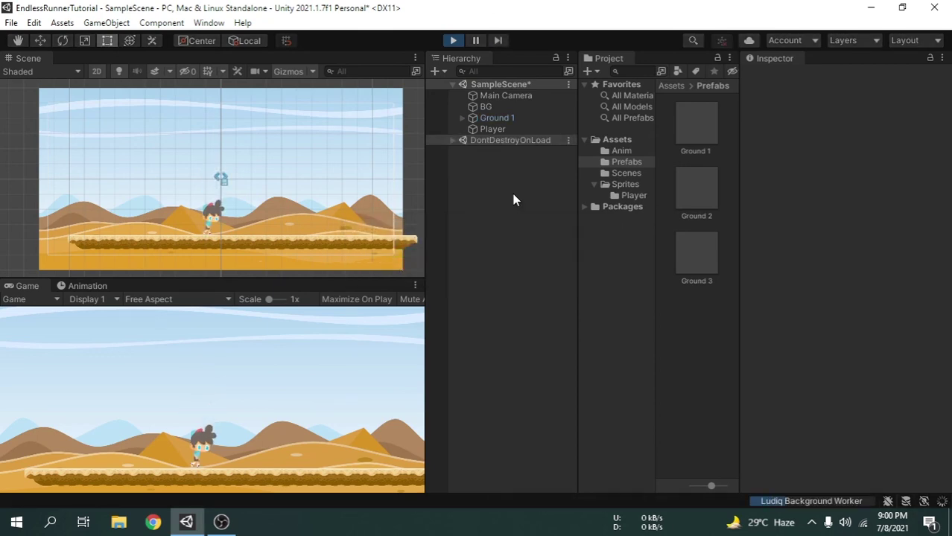
scroll(204, 246, "up", 3)
scroll(204, 244, "up", 6)
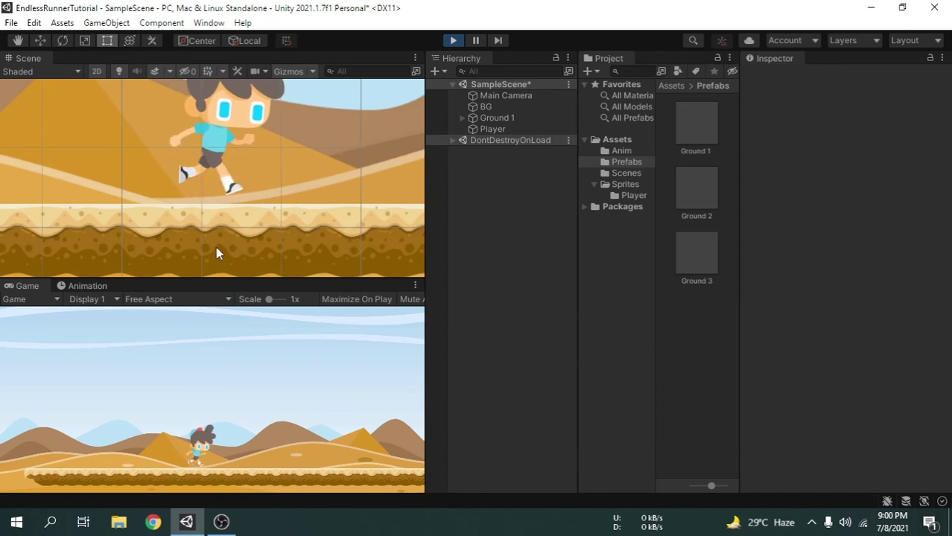
left_click(451, 39)
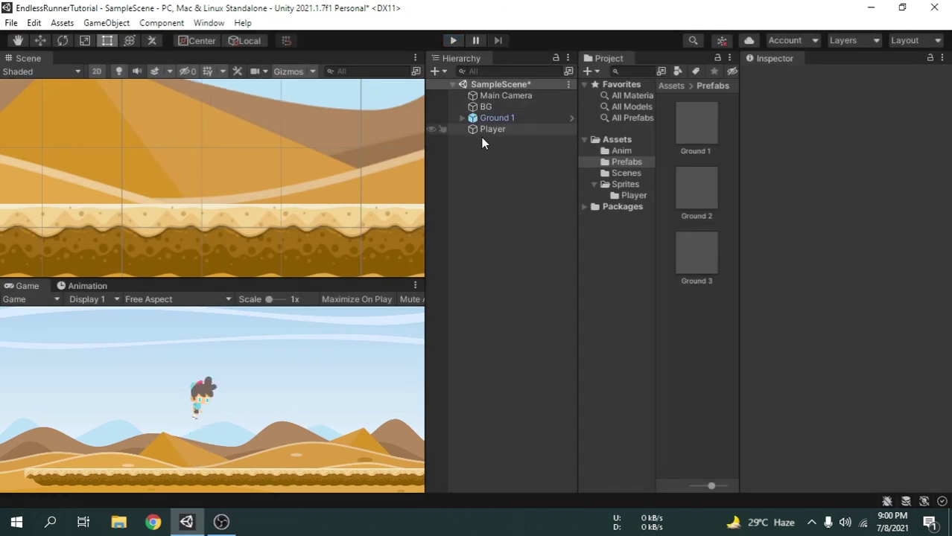